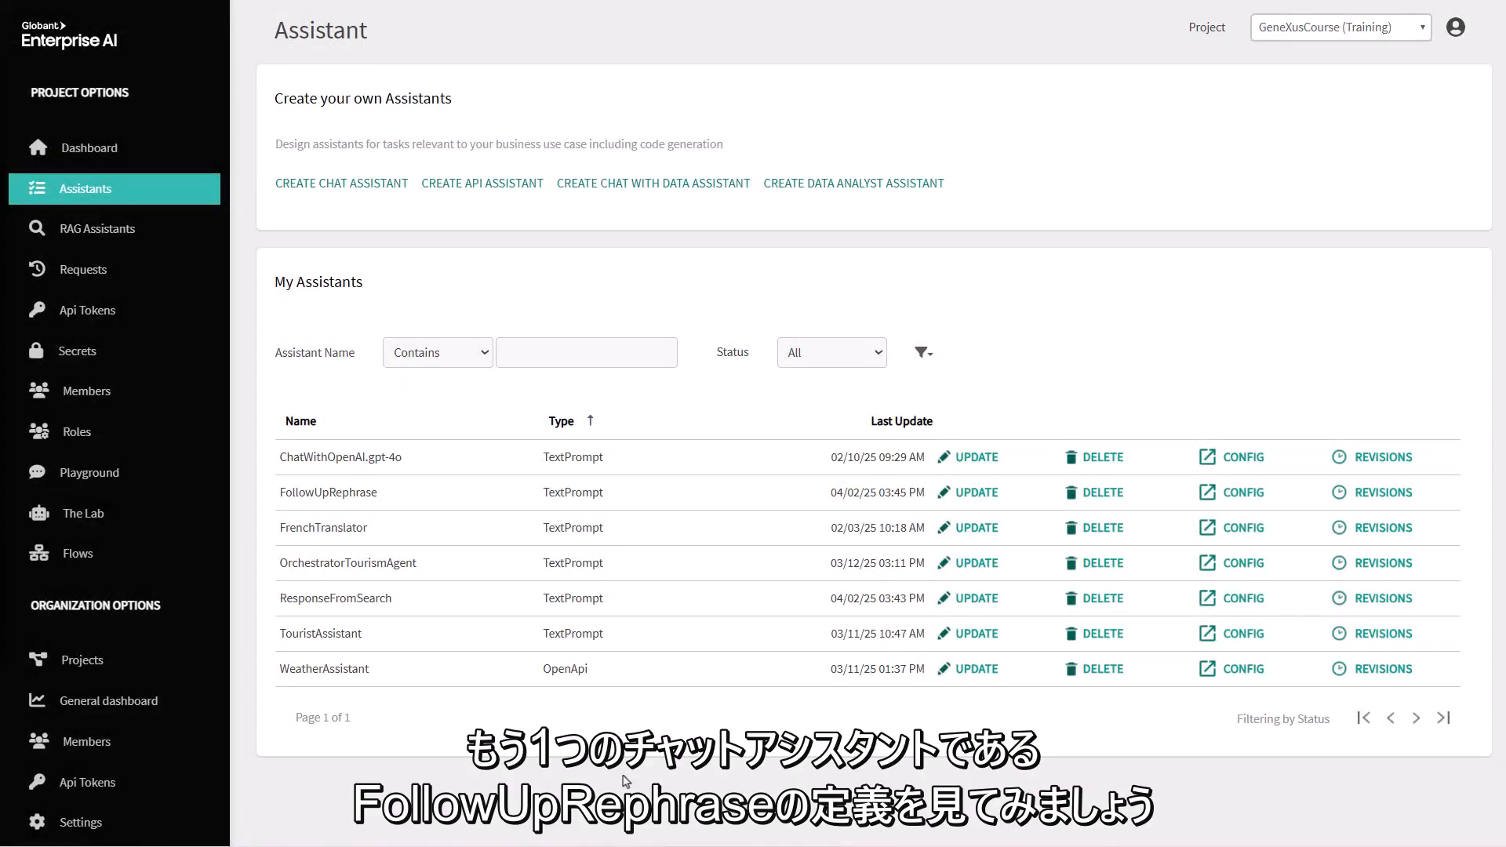
- Open the configuration of the FollowUpRephrase assistant to review its definition
{"action": "left_click", "coordinate": [1246, 496]}
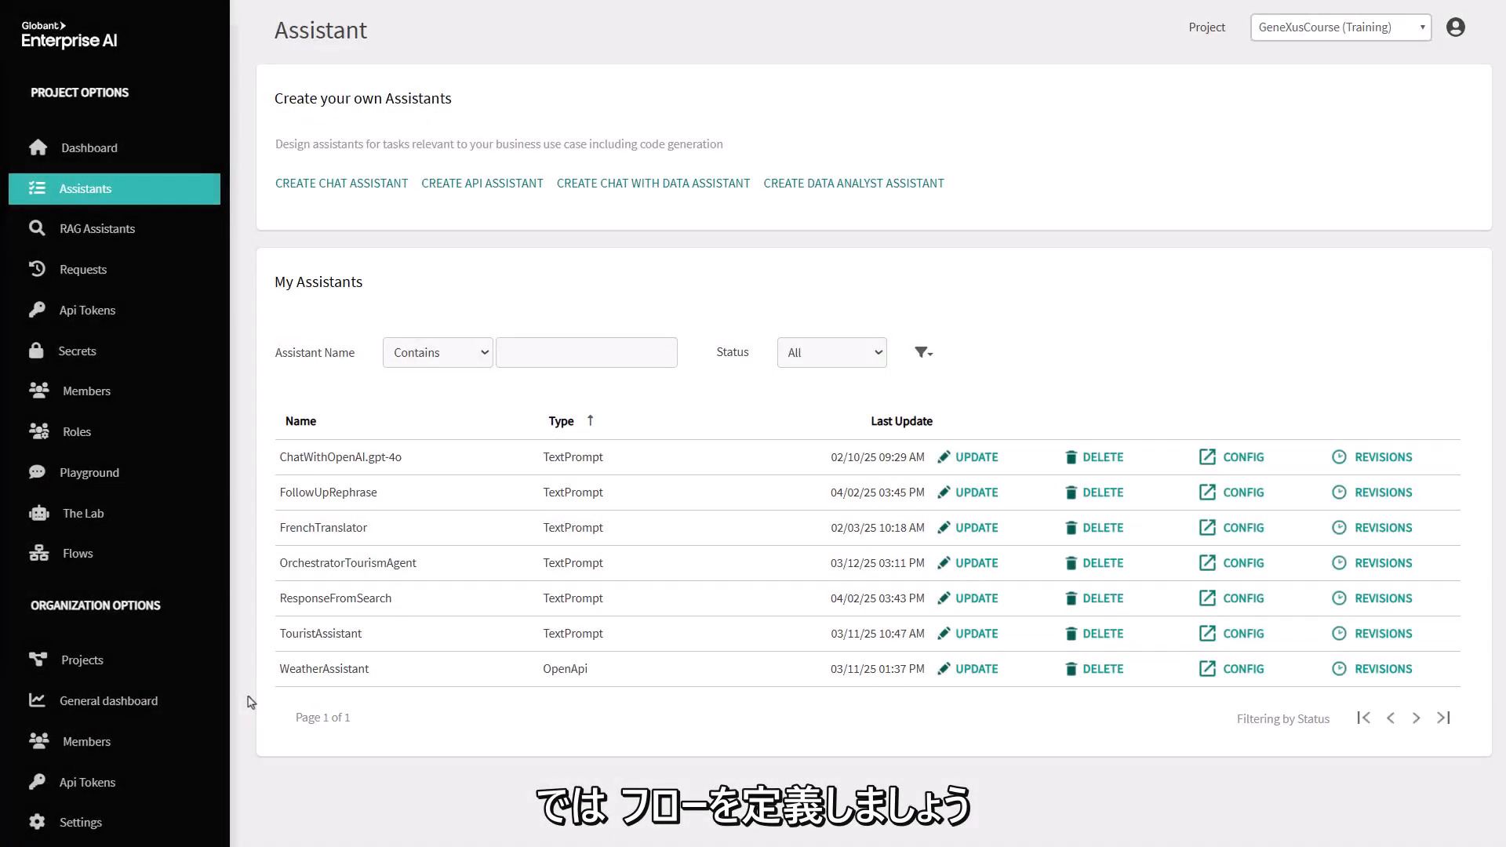
- In Flows, start a new flow named InternetSearchFlow, described as "Holds a conversation by rephrasing the user's questions and searching the internet for answers."
{"action": "left_click", "coordinate": [100, 554]}
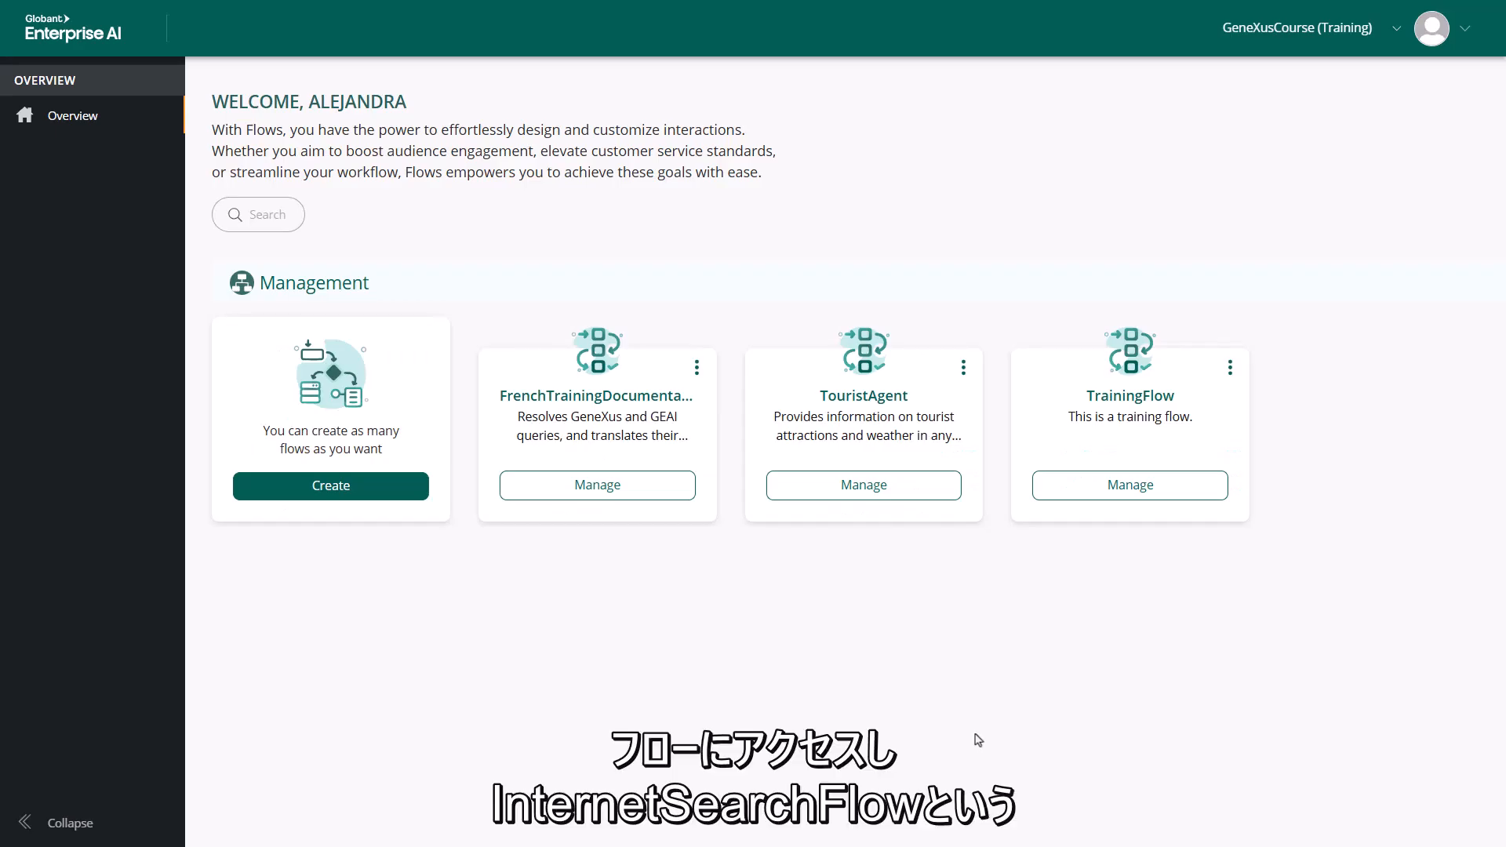
{"action": "left_click", "coordinate": [354, 487]}
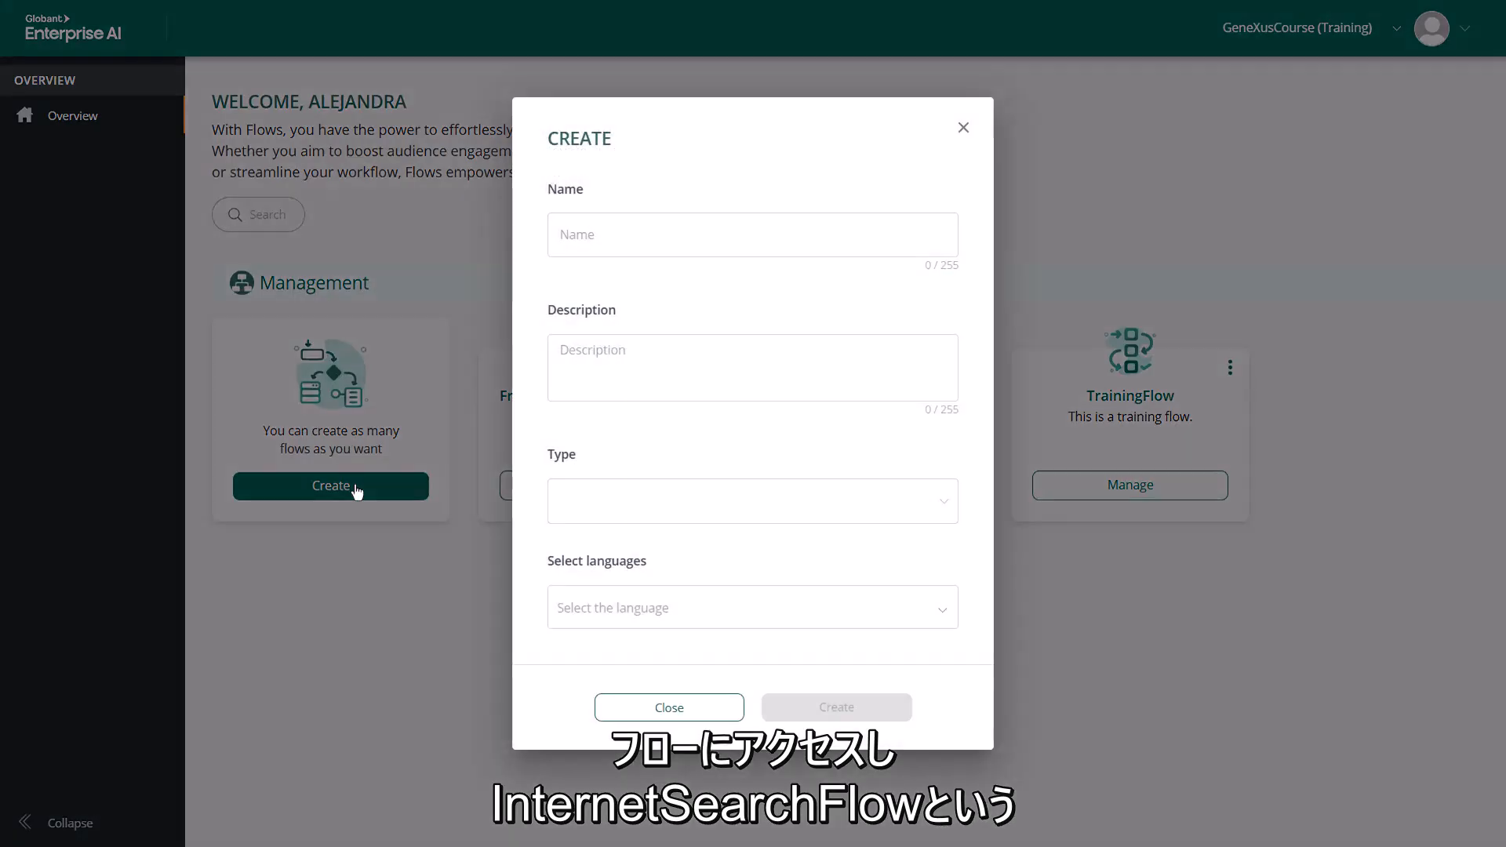
{"action": "left_click", "coordinate": [657, 233]}
{"action": "type", "text": "InternetS"}
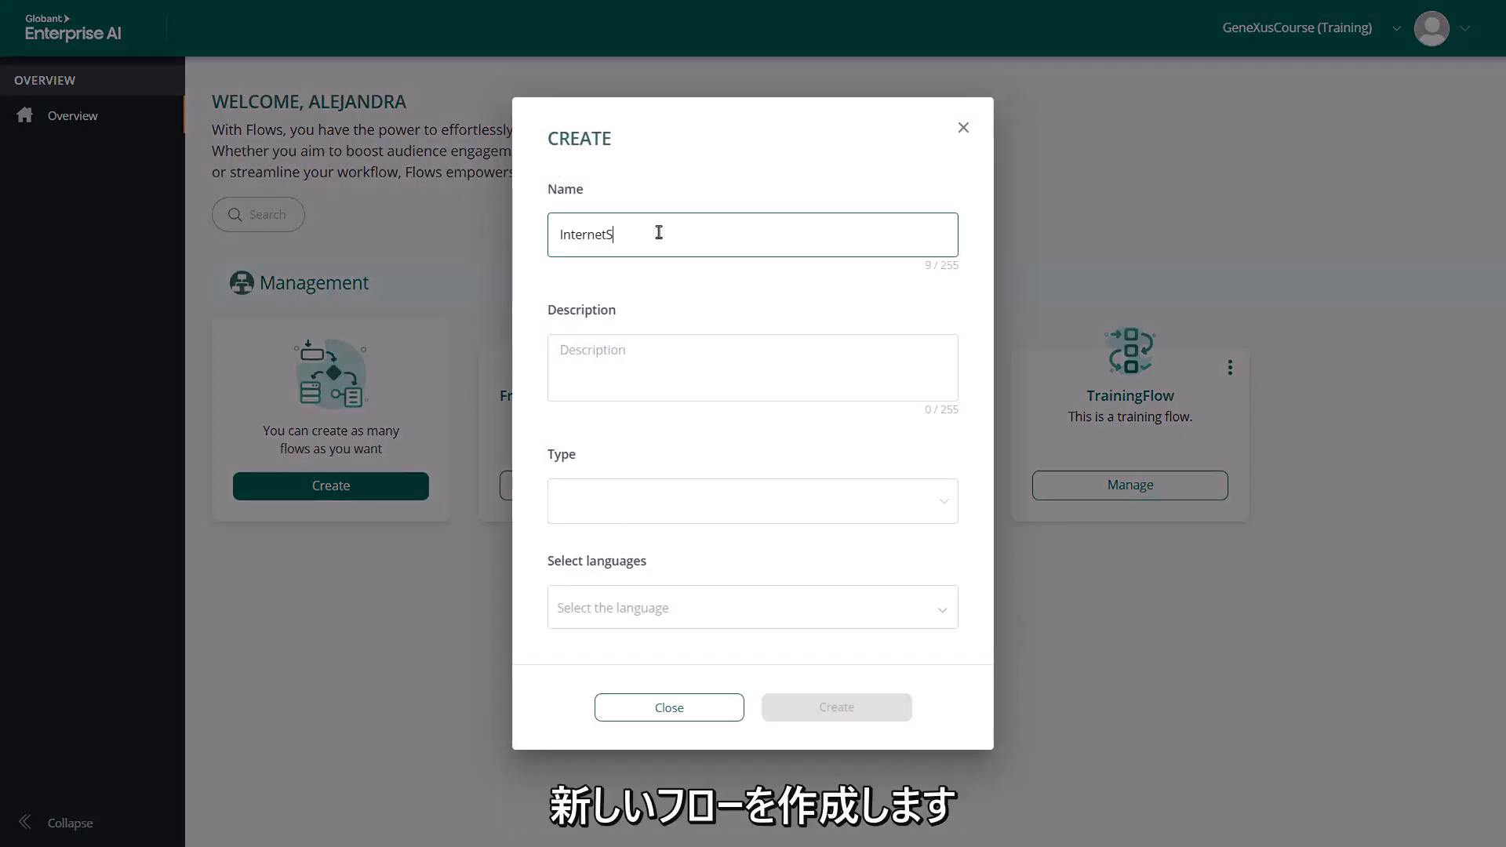
{"action": "type", "text": "earchFlow"}
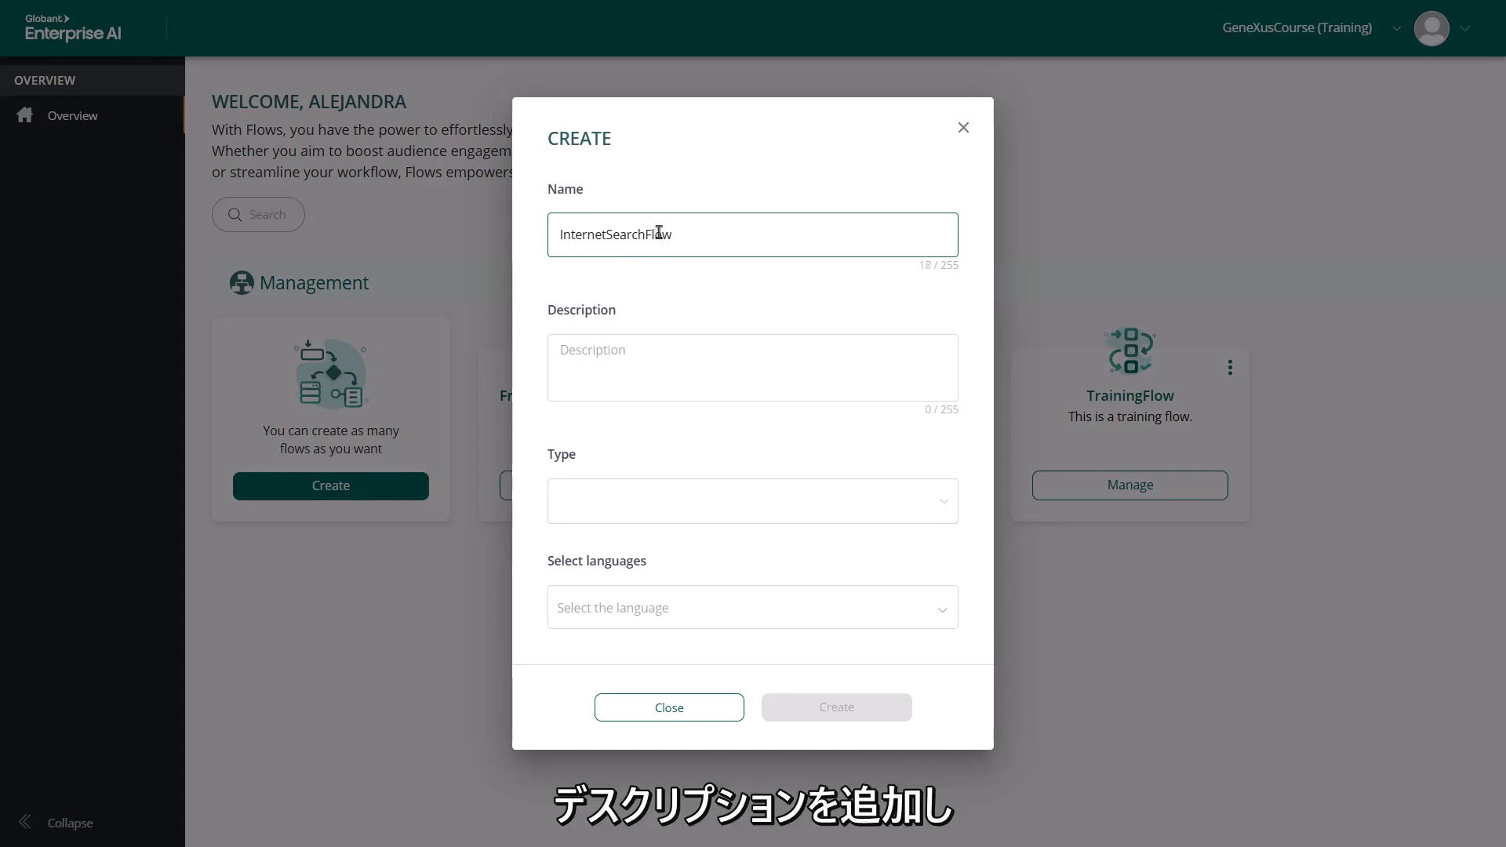
{"action": "key", "text": "Tab"}
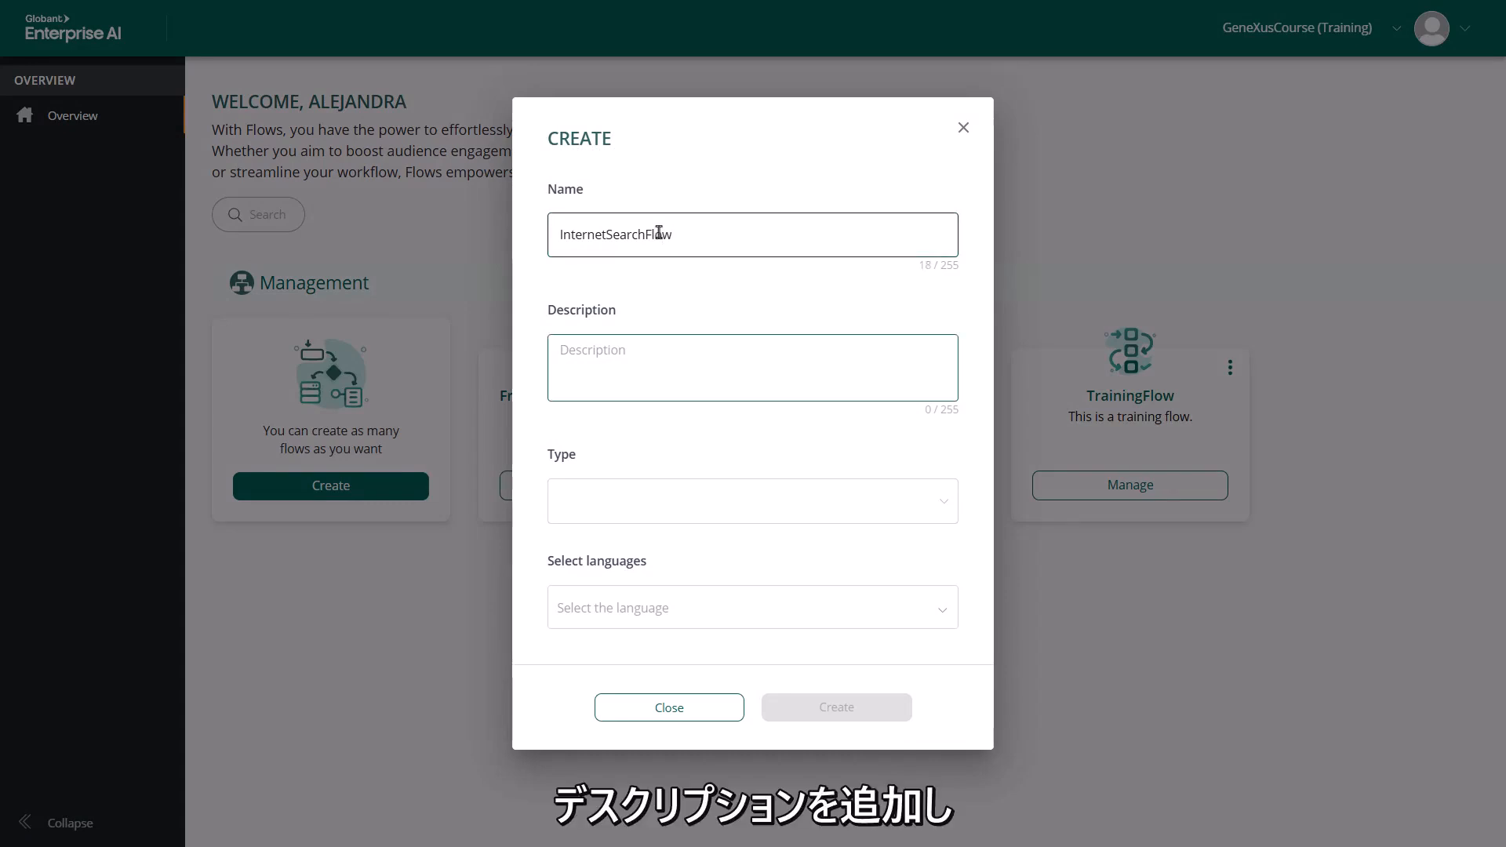
{"action": "type", "text": "Holds a conversation by rephrasing the user's questions and searching the internet for answers."}
- Set the flow type to Assistant Flow, add English as primary language plus Spanish, and create the flow
{"action": "left_click", "coordinate": [928, 510]}
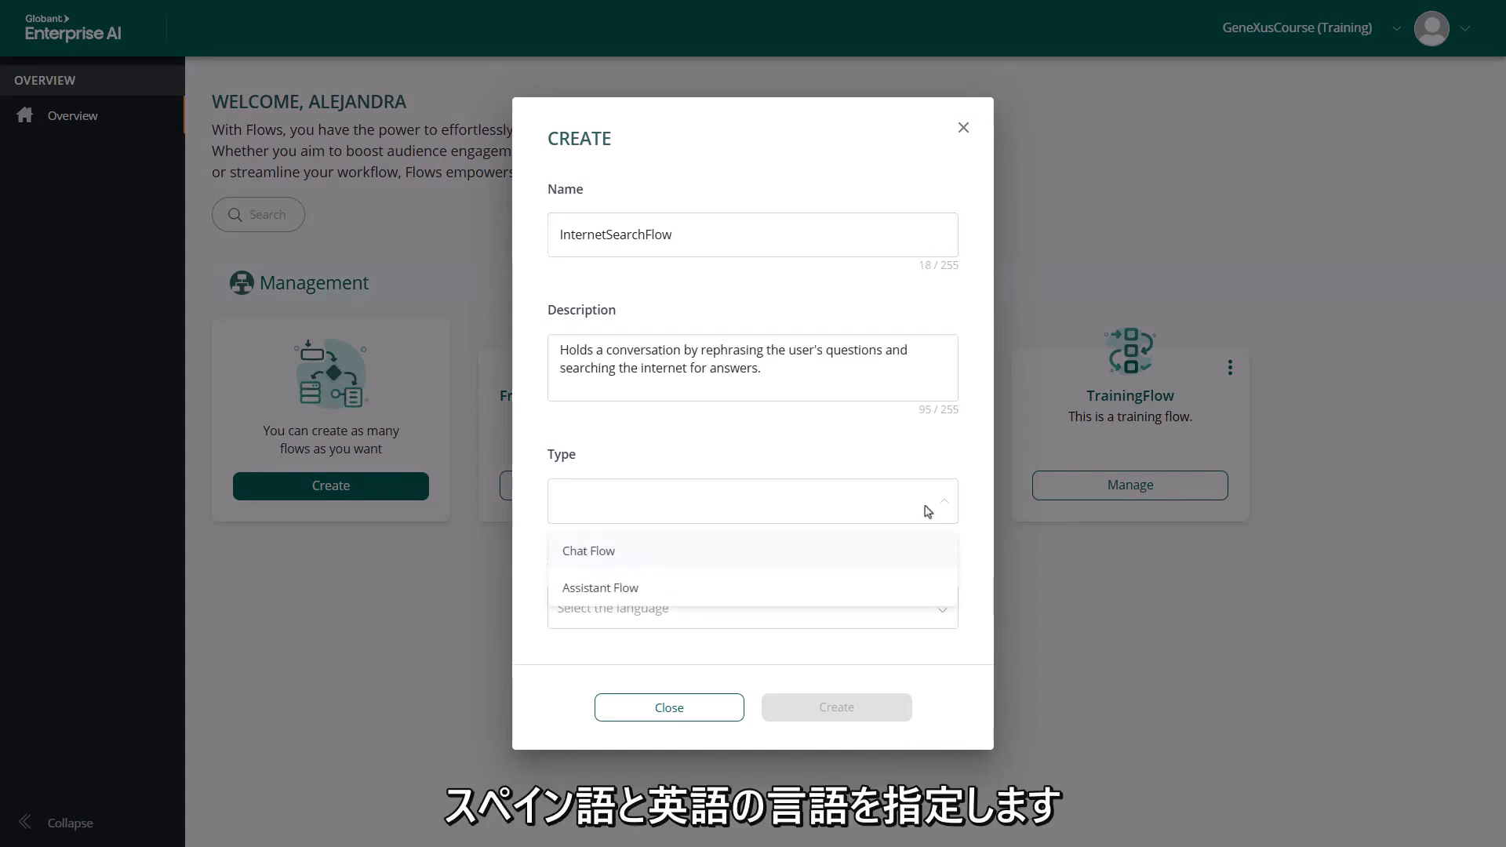
{"action": "left_click", "coordinate": [673, 595]}
{"action": "left_click", "coordinate": [661, 608]}
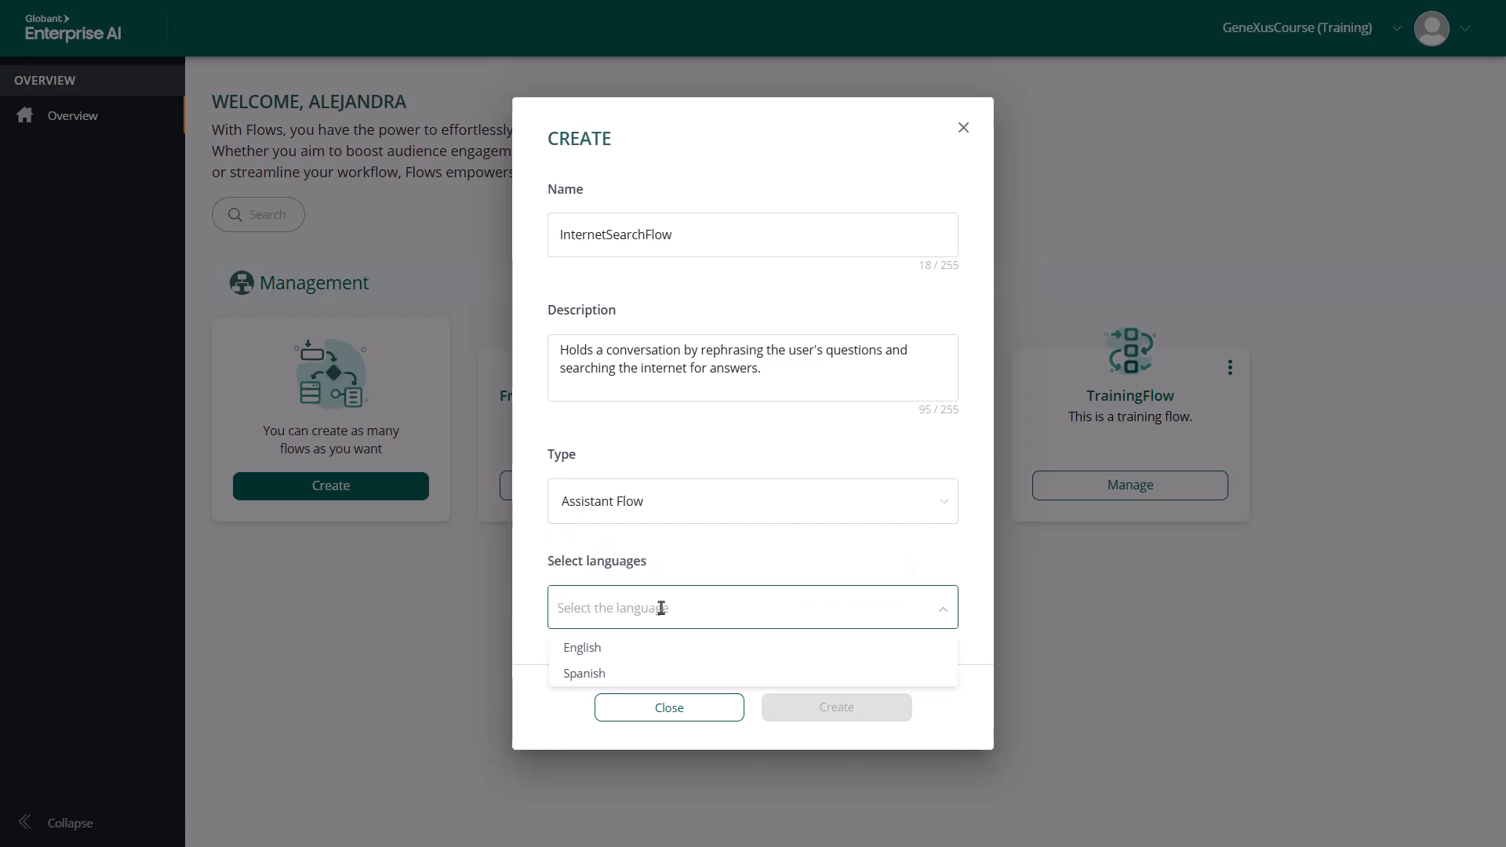
{"action": "left_click", "coordinate": [599, 653]}
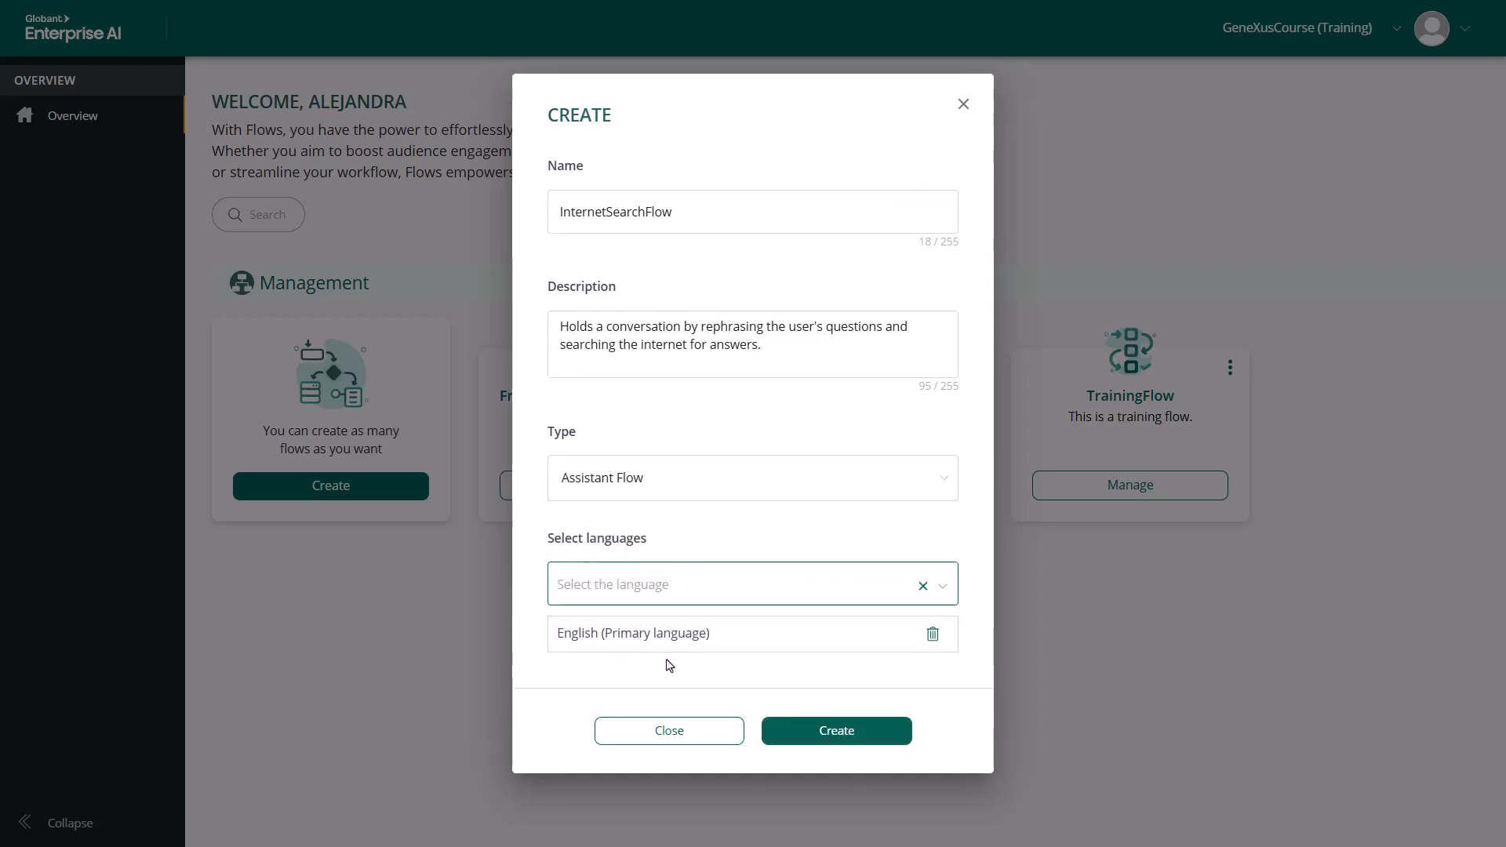
{"action": "left_click", "coordinate": [683, 580]}
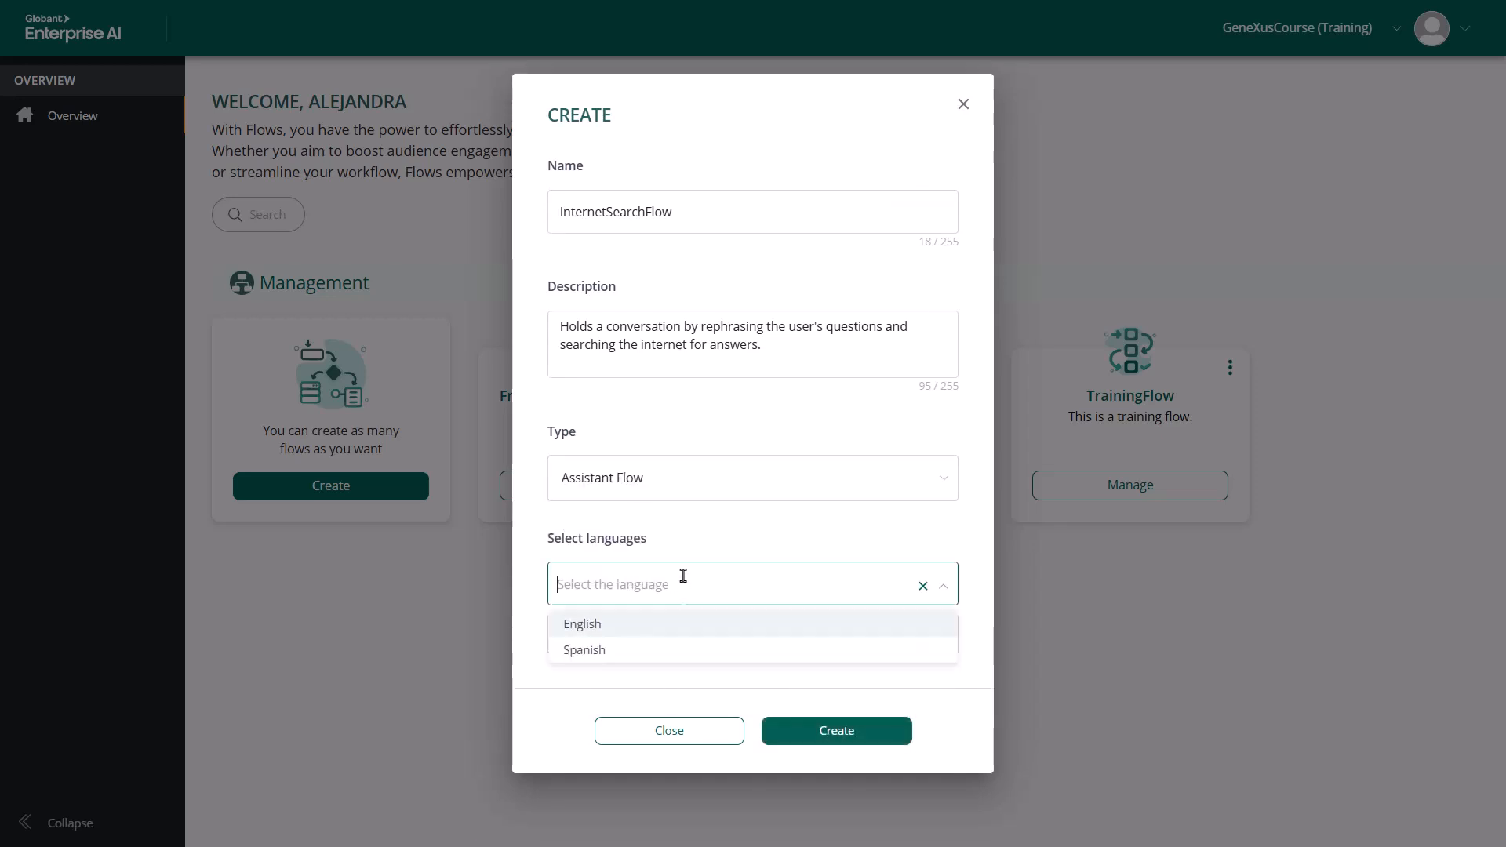
{"action": "left_click", "coordinate": [600, 651]}
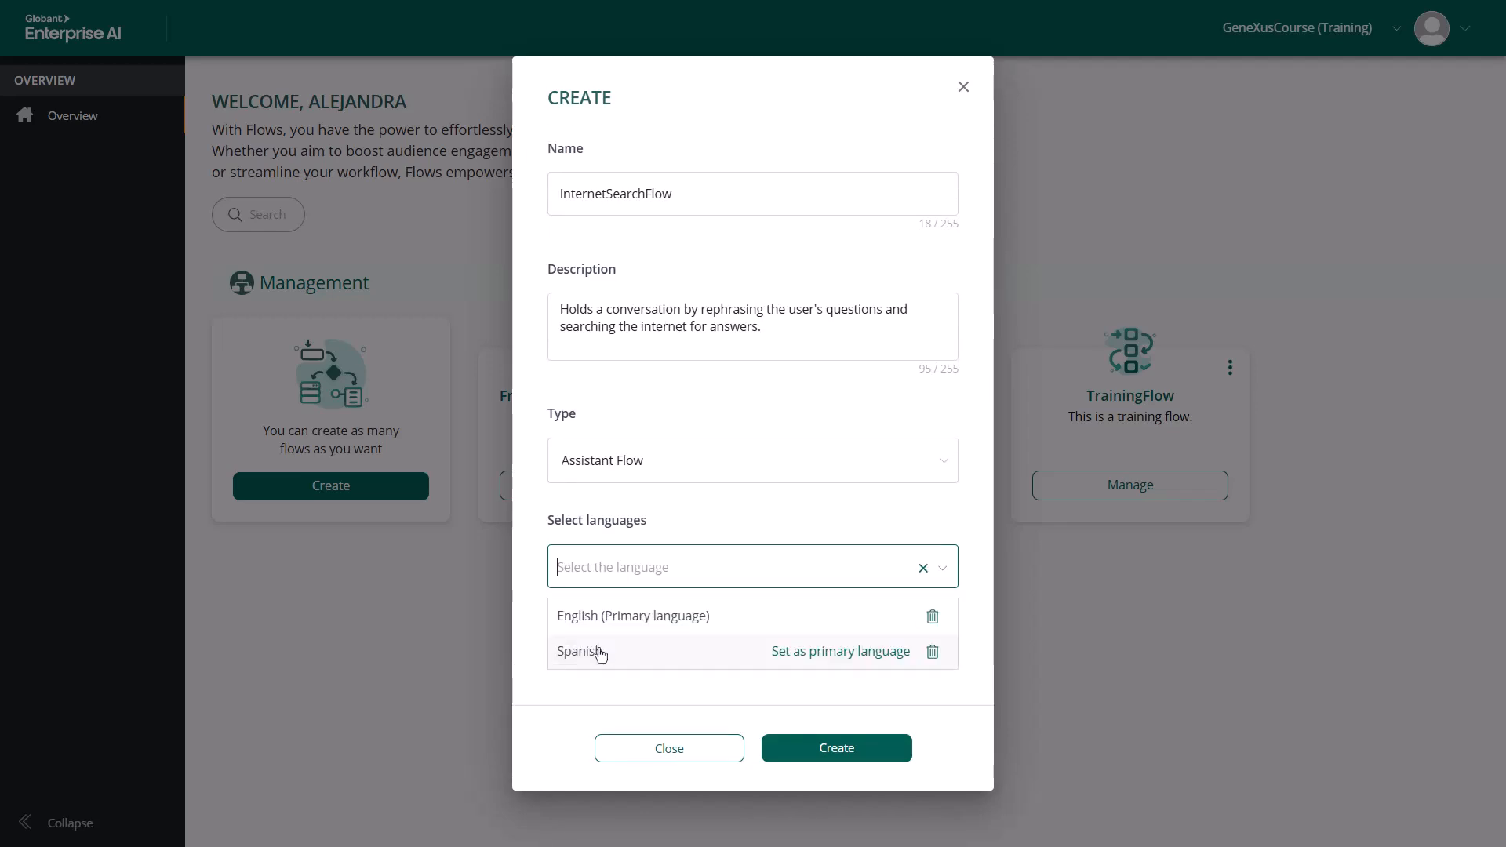
{"action": "left_click", "coordinate": [812, 750]}
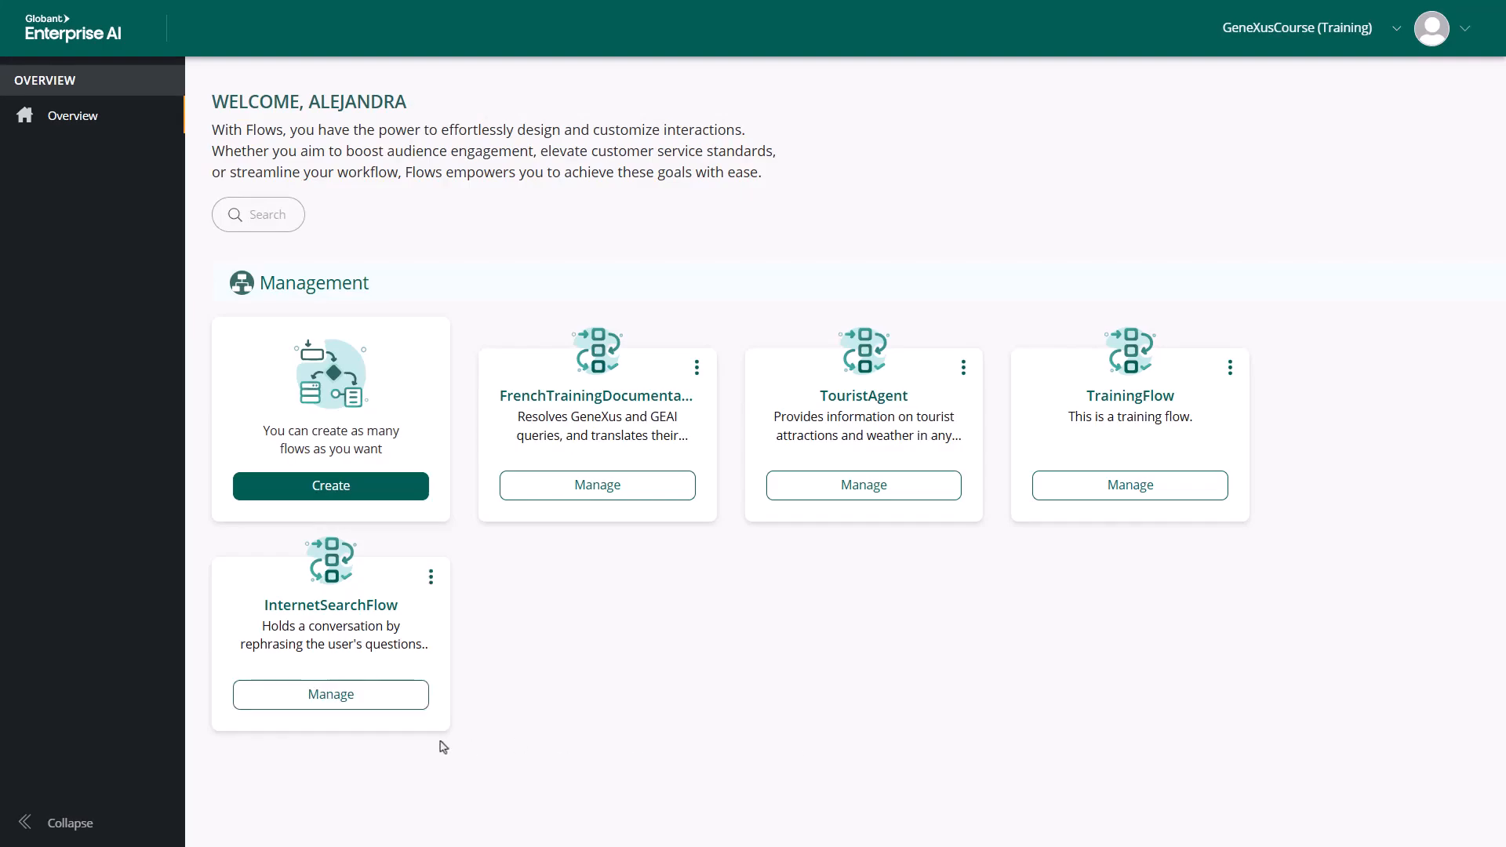
- Open InternetSearchFlow for editing and assign the FollowUpRephrase assistant to the Assistant node of its Start flow
{"action": "left_click", "coordinate": [354, 691]}
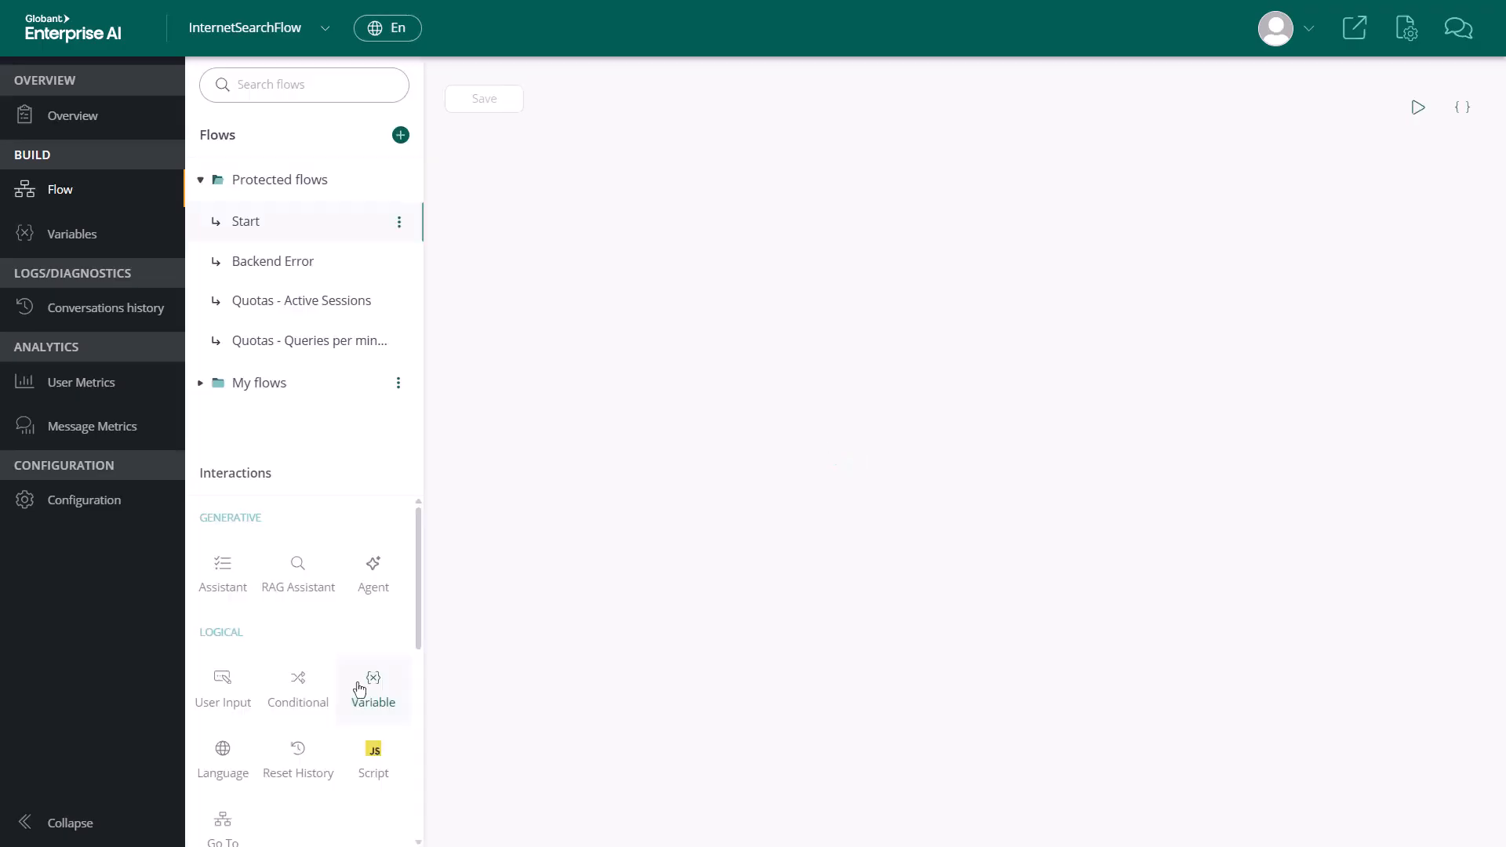
{"action": "left_click_drag", "start_coordinate": [1211, 387], "coordinate": [1092, 305]}
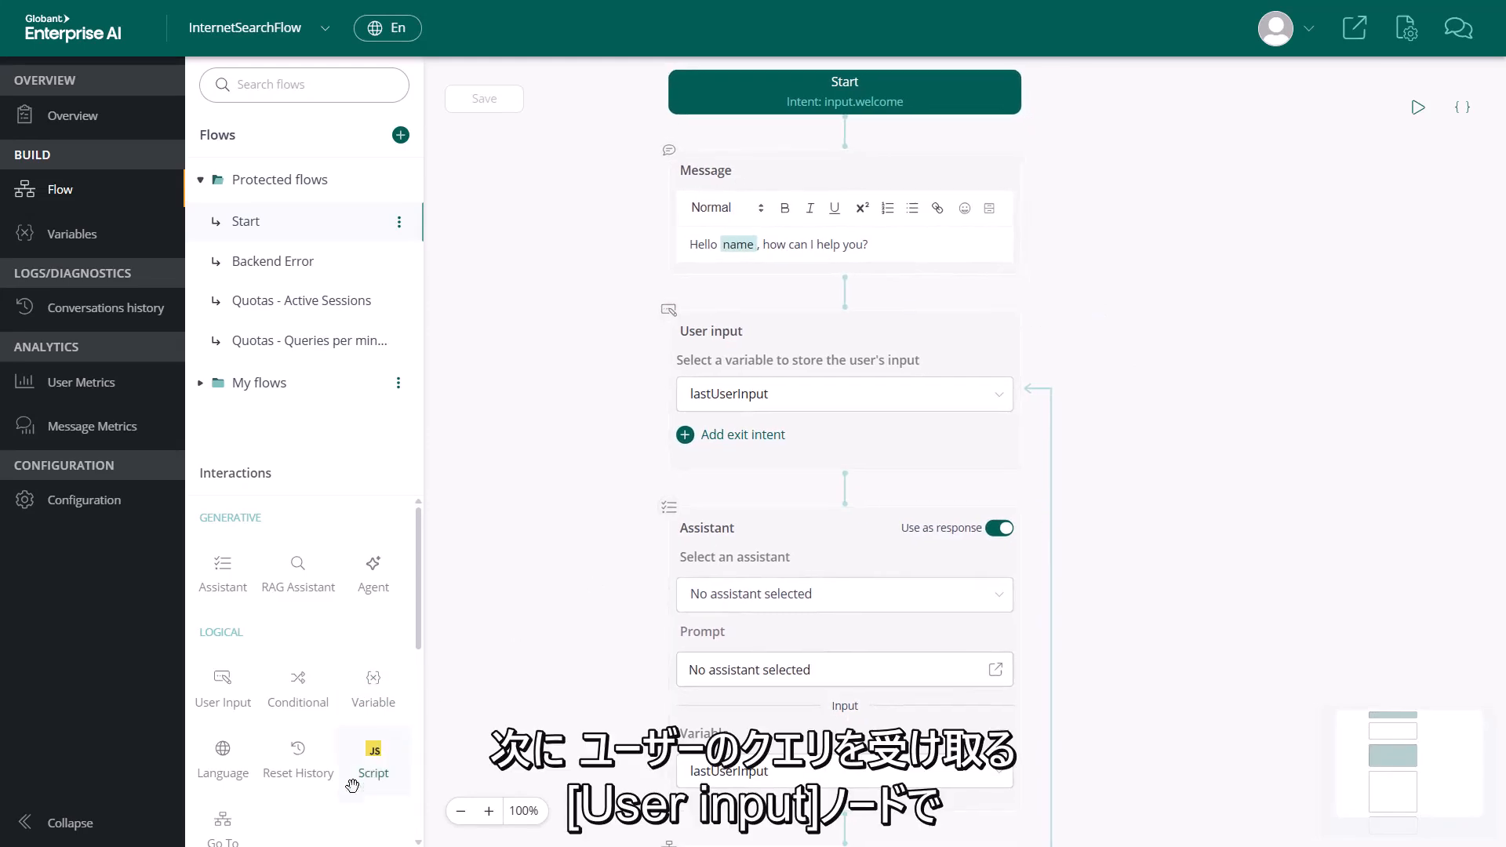
{"action": "left_click", "coordinate": [943, 598]}
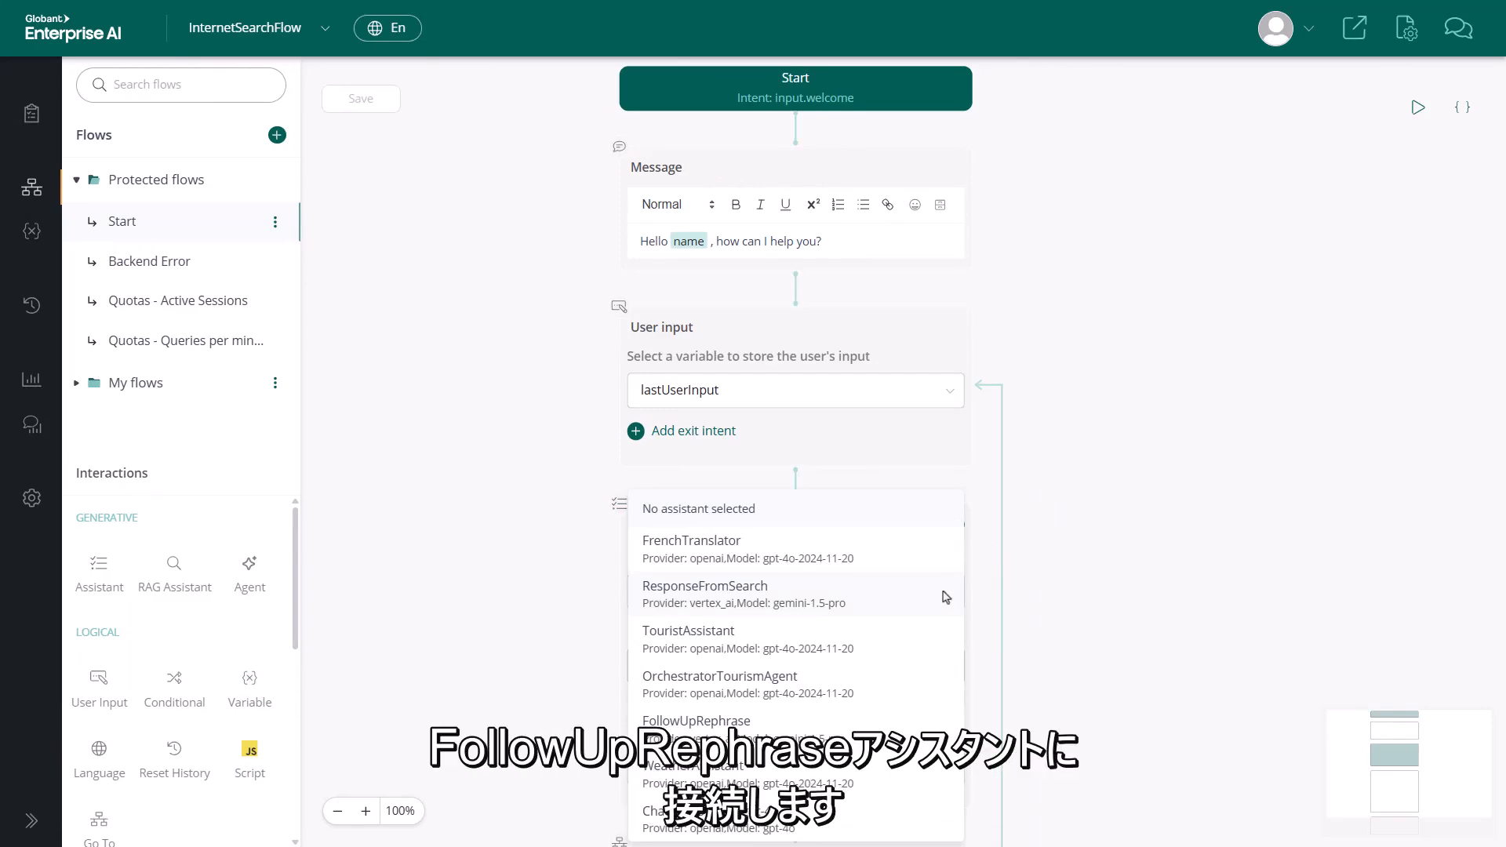
{"action": "left_click", "coordinate": [782, 728]}
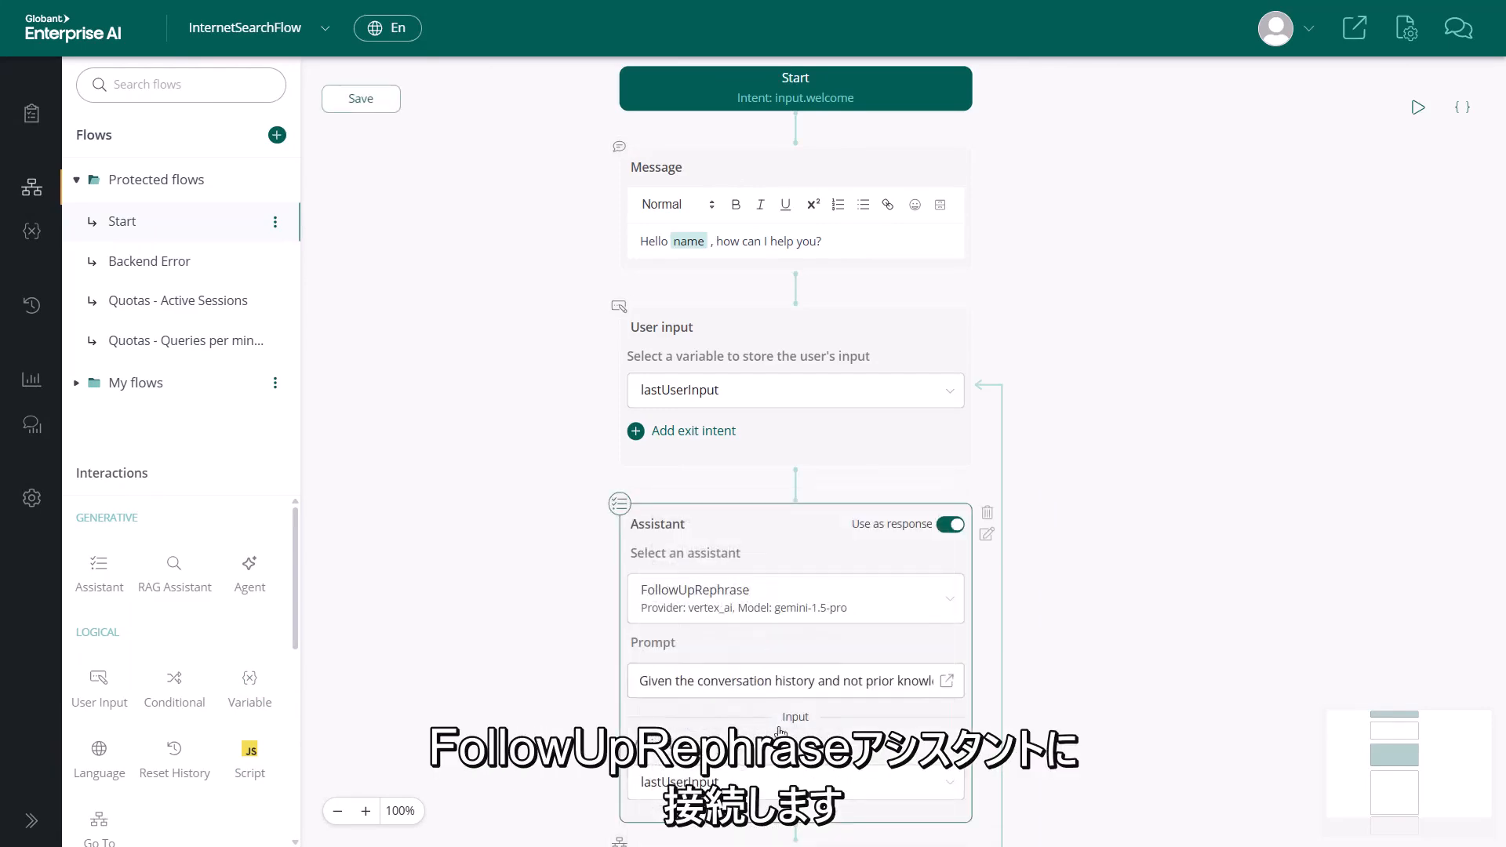
- Turn off Use as response on the Assistant node, store its output in the lastResponse variable, and save the flow
{"action": "left_click_drag", "start_coordinate": [1087, 576], "coordinate": [1060, 391]}
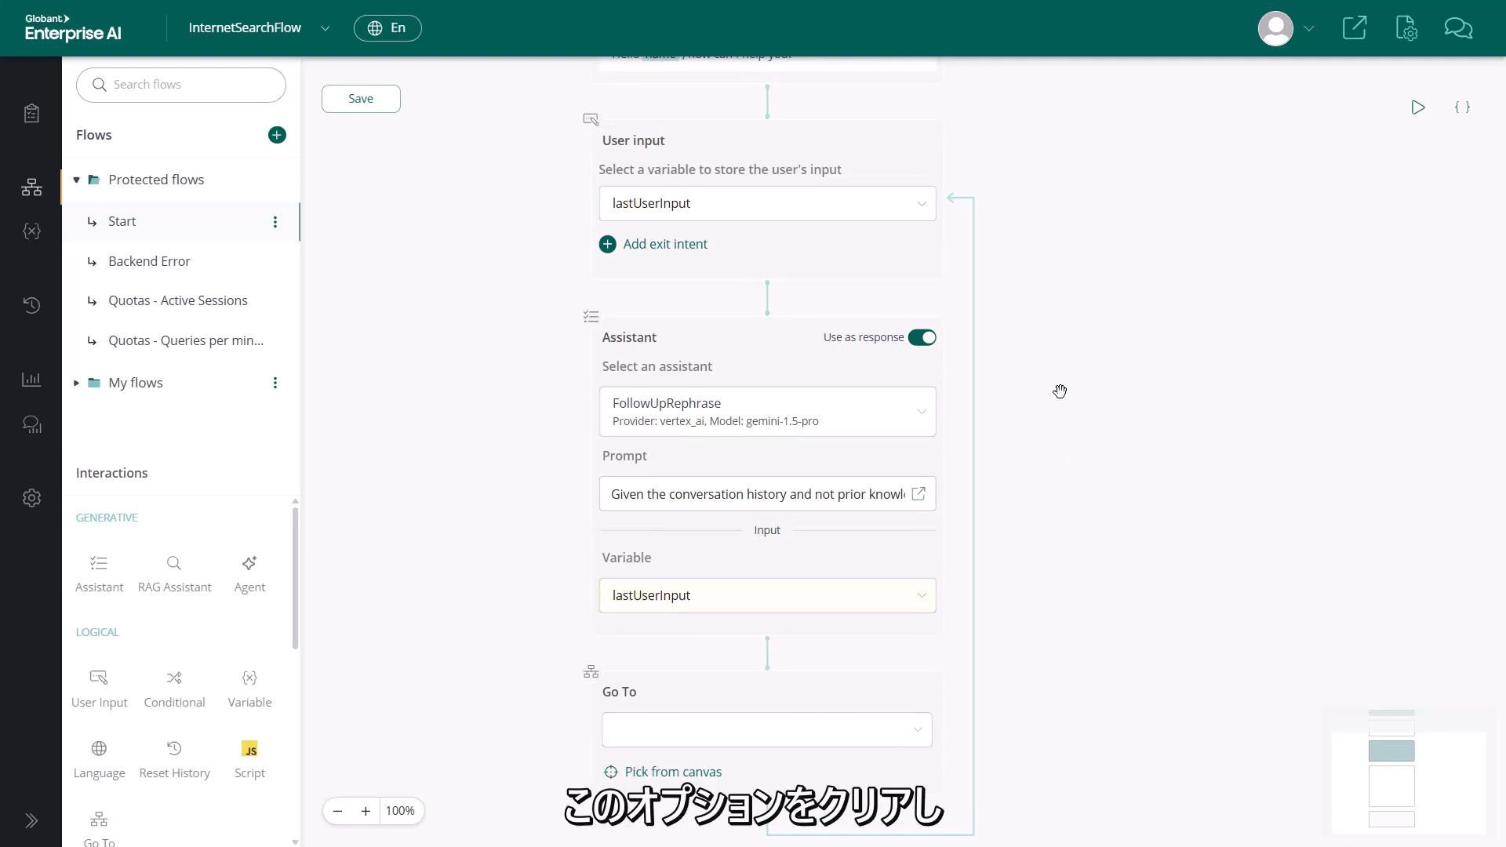
{"action": "left_click", "coordinate": [923, 339]}
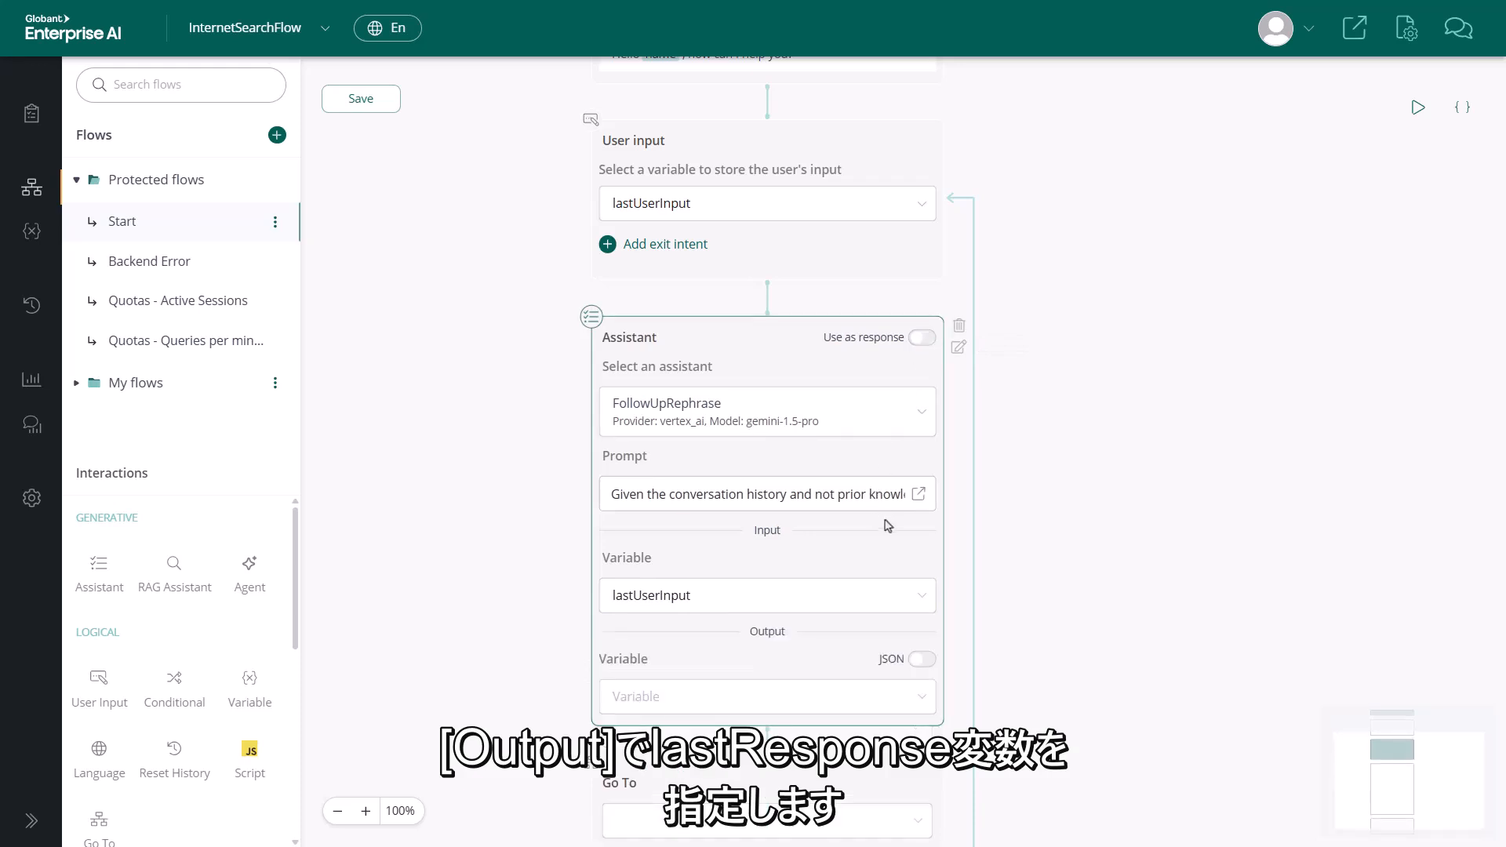
{"action": "left_click", "coordinate": [895, 706]}
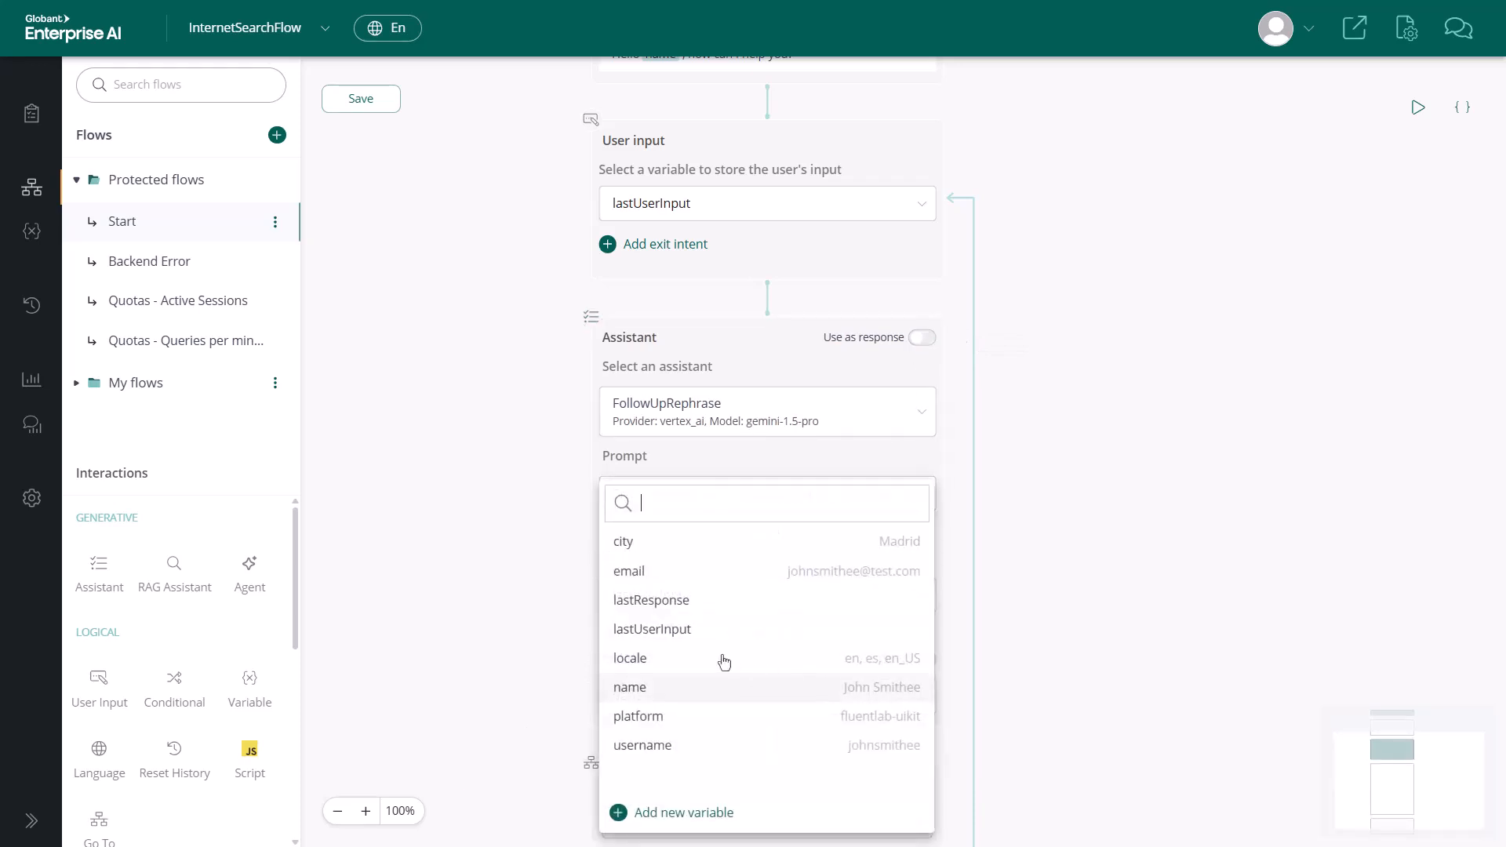
{"action": "left_click", "coordinate": [714, 603]}
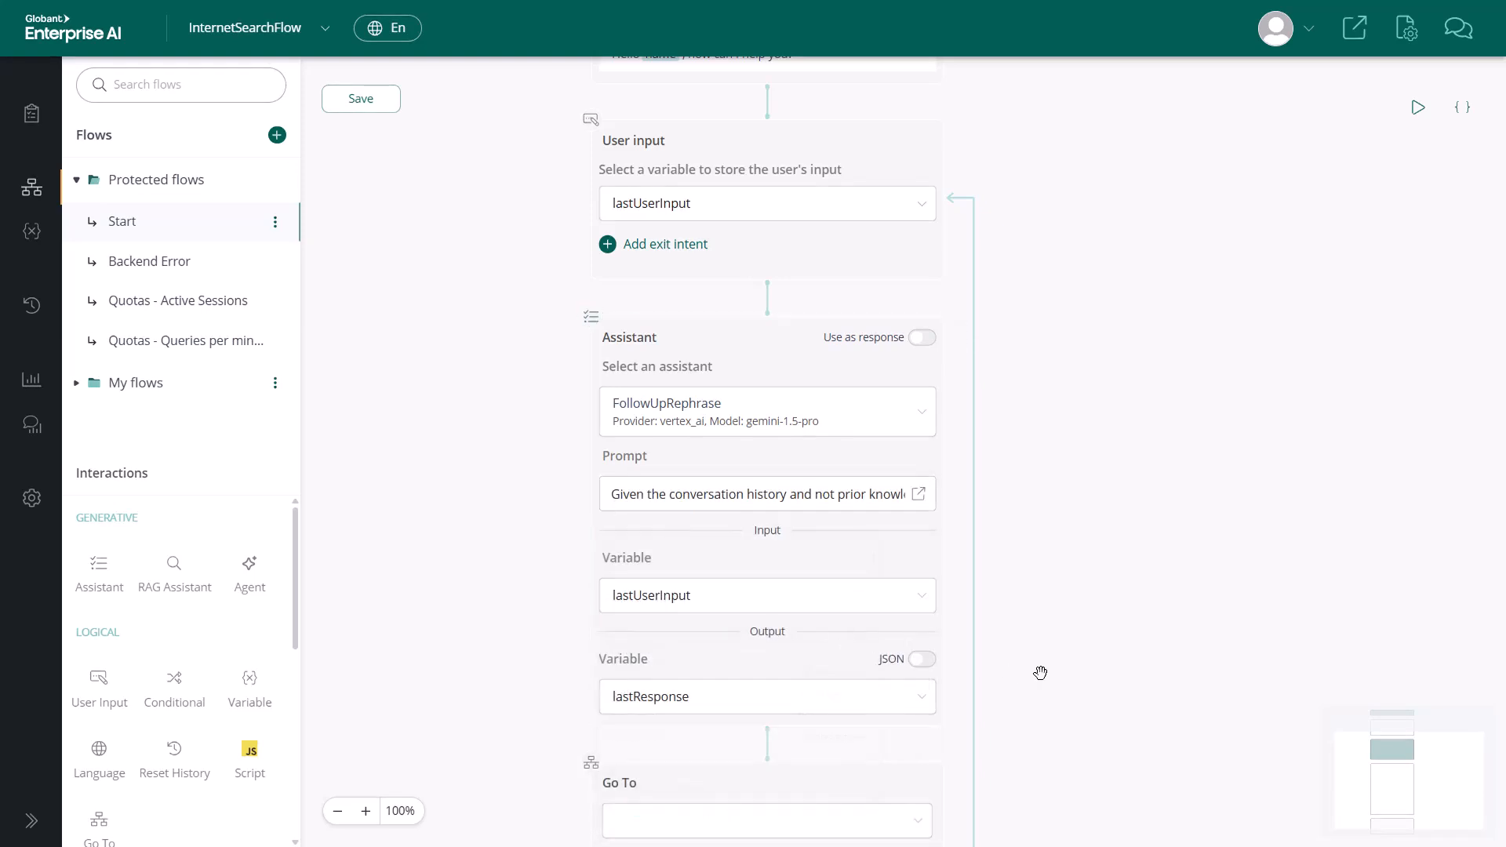
{"action": "left_click", "coordinate": [375, 106]}
- Insert an API interaction between the FollowUpRephrase Assistant node and the Go To node
{"action": "scroll", "coordinate": [1086, 441], "scroll_direction": "down", "scroll_amount": 4}
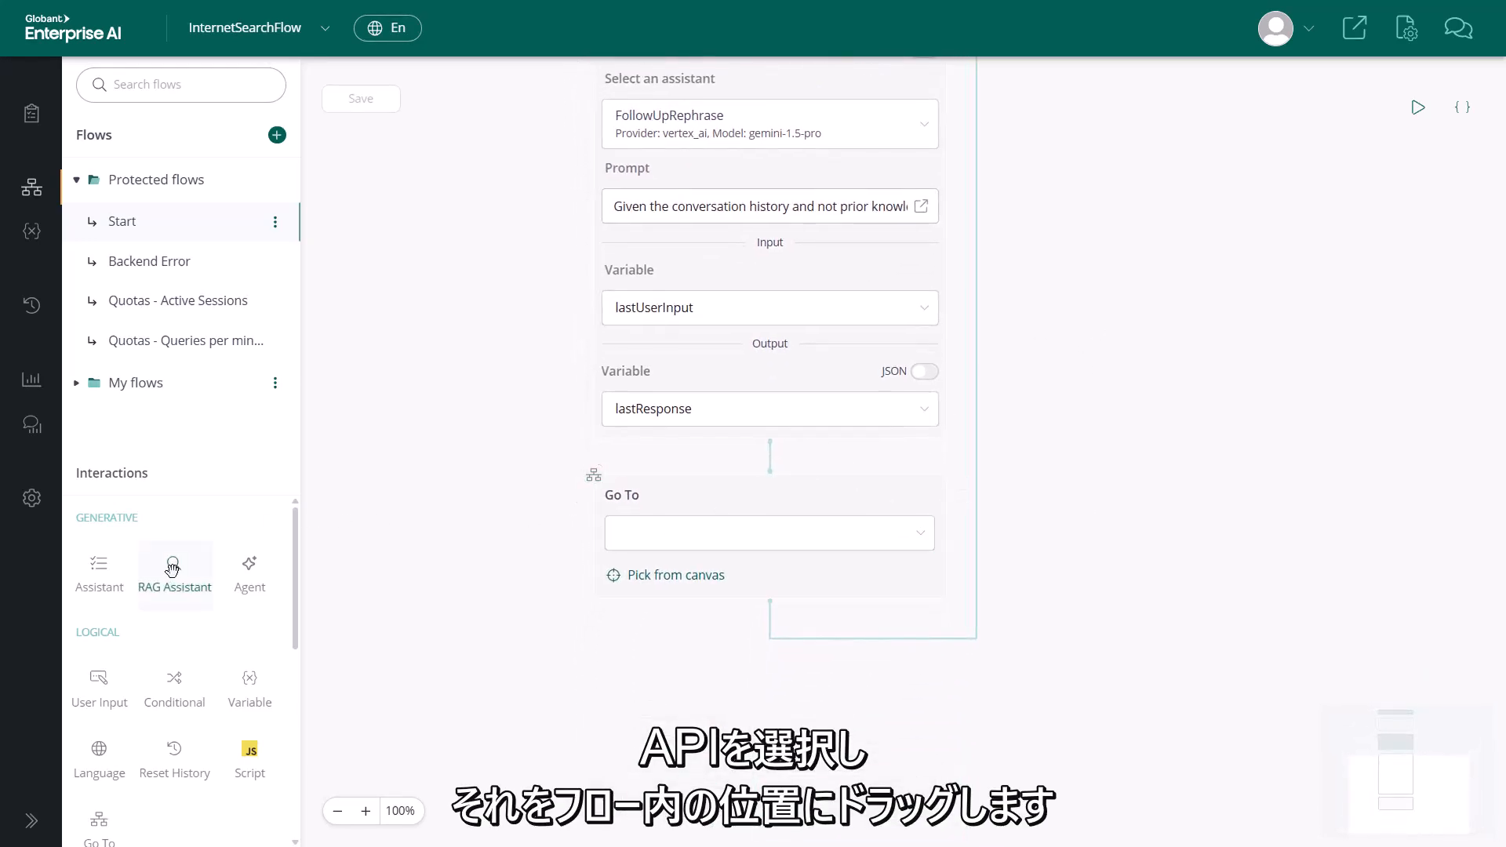
{"action": "scroll", "coordinate": [171, 572], "scroll_direction": "down", "scroll_amount": 3}
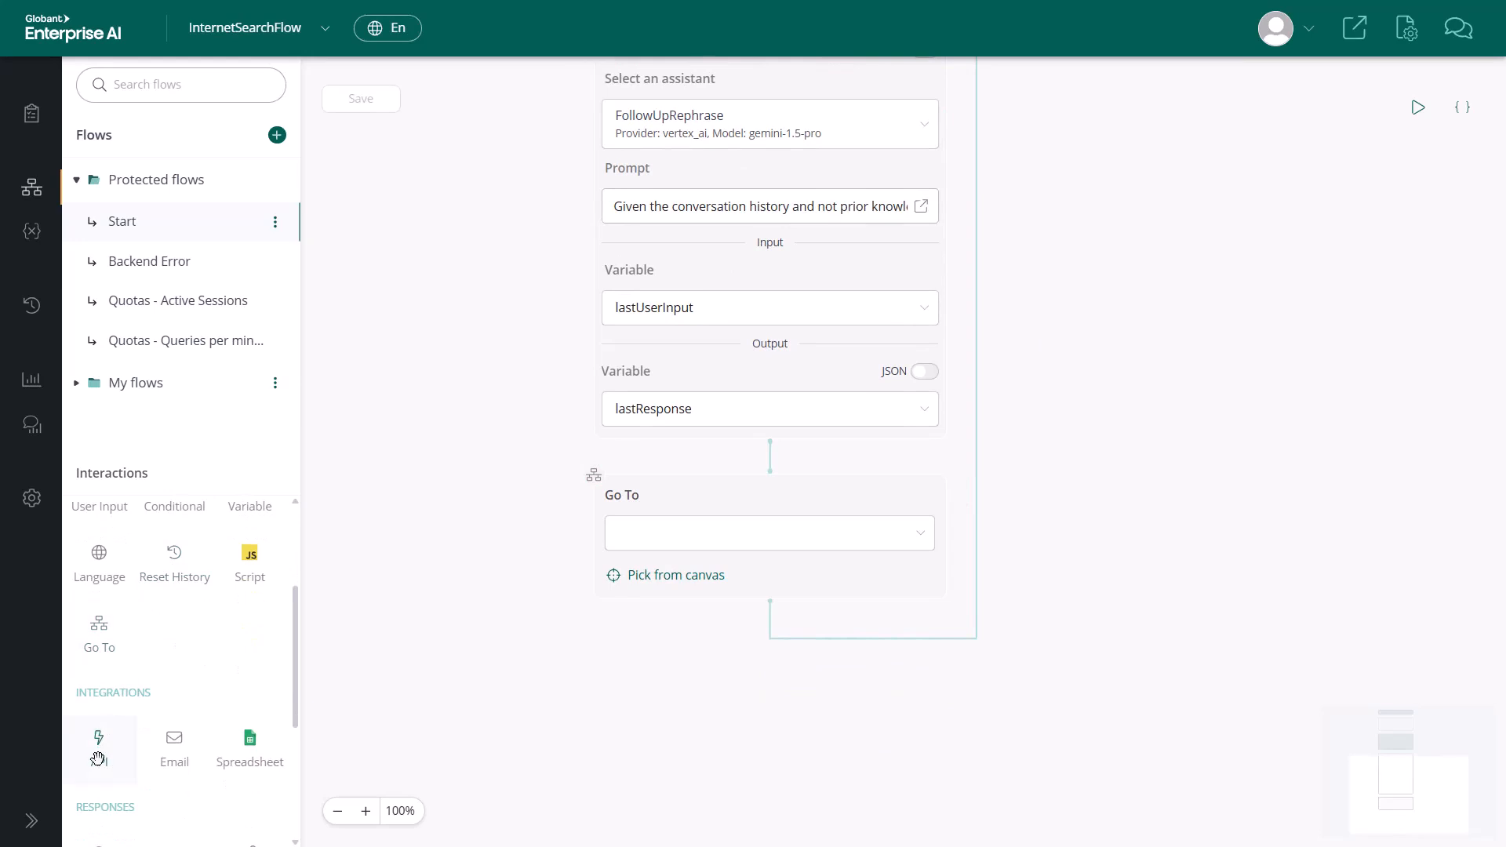
{"action": "left_click_drag", "start_coordinate": [98, 758], "coordinate": [770, 454]}
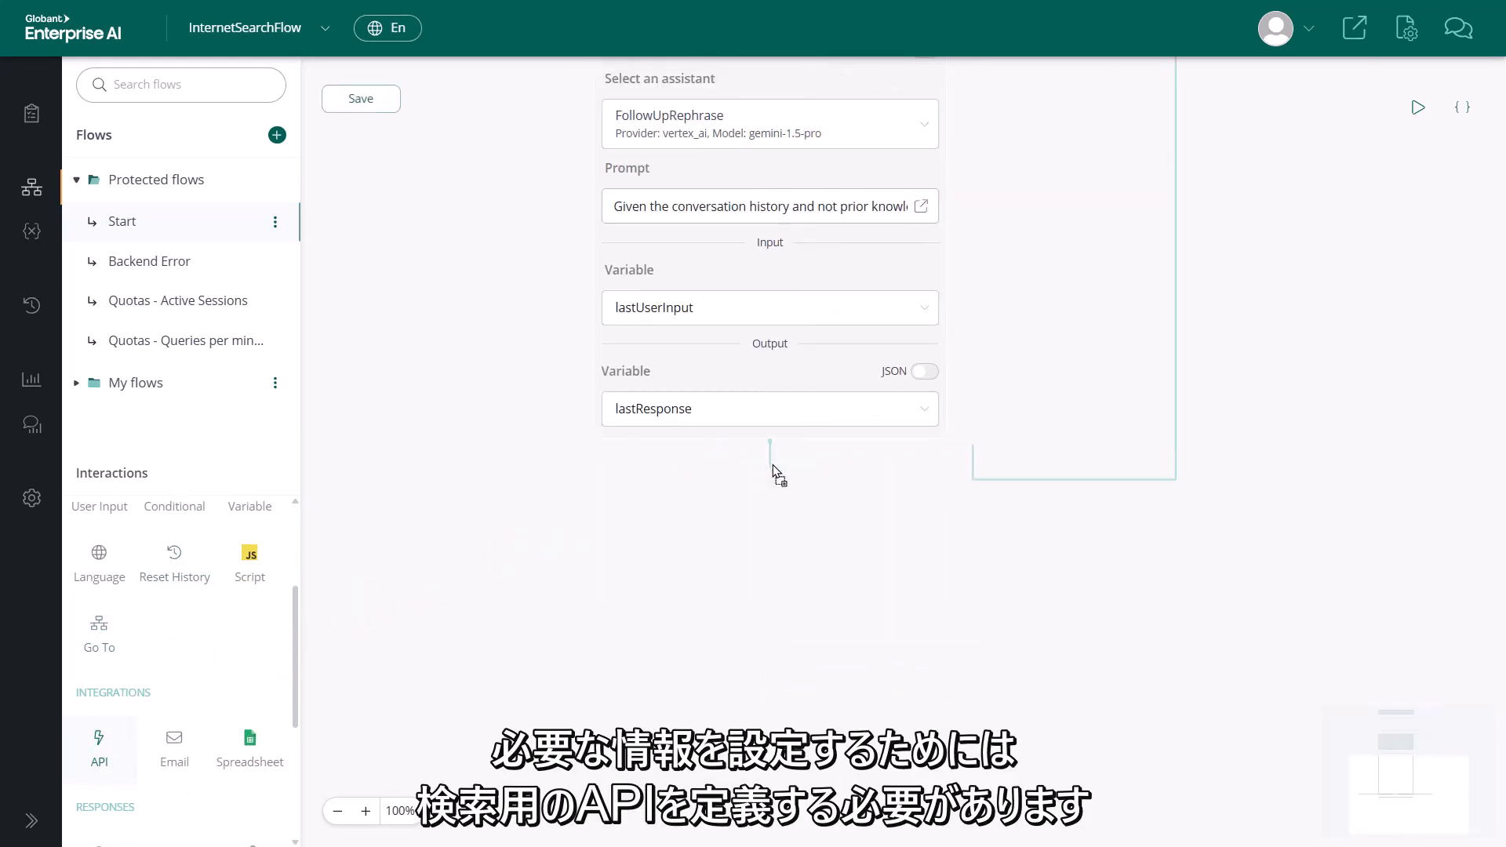
{"action": "left_click_drag", "start_coordinate": [1412, 579], "coordinate": [1422, 374]}
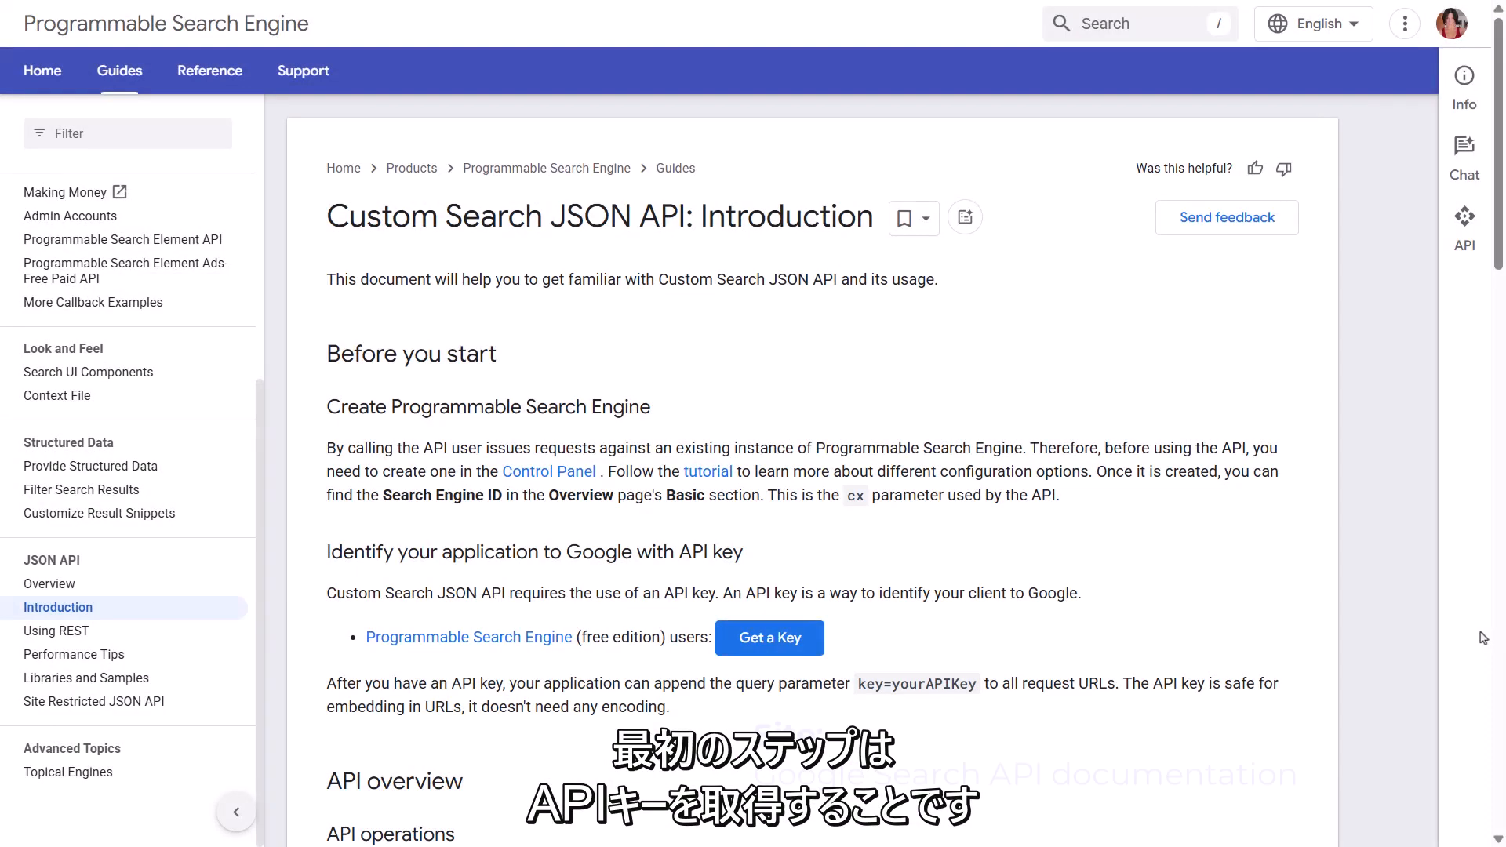
- From Google's Custom Search JSON API documentation, get an API key for My Project 1781 and copy it
{"action": "left_click", "coordinate": [786, 627]}
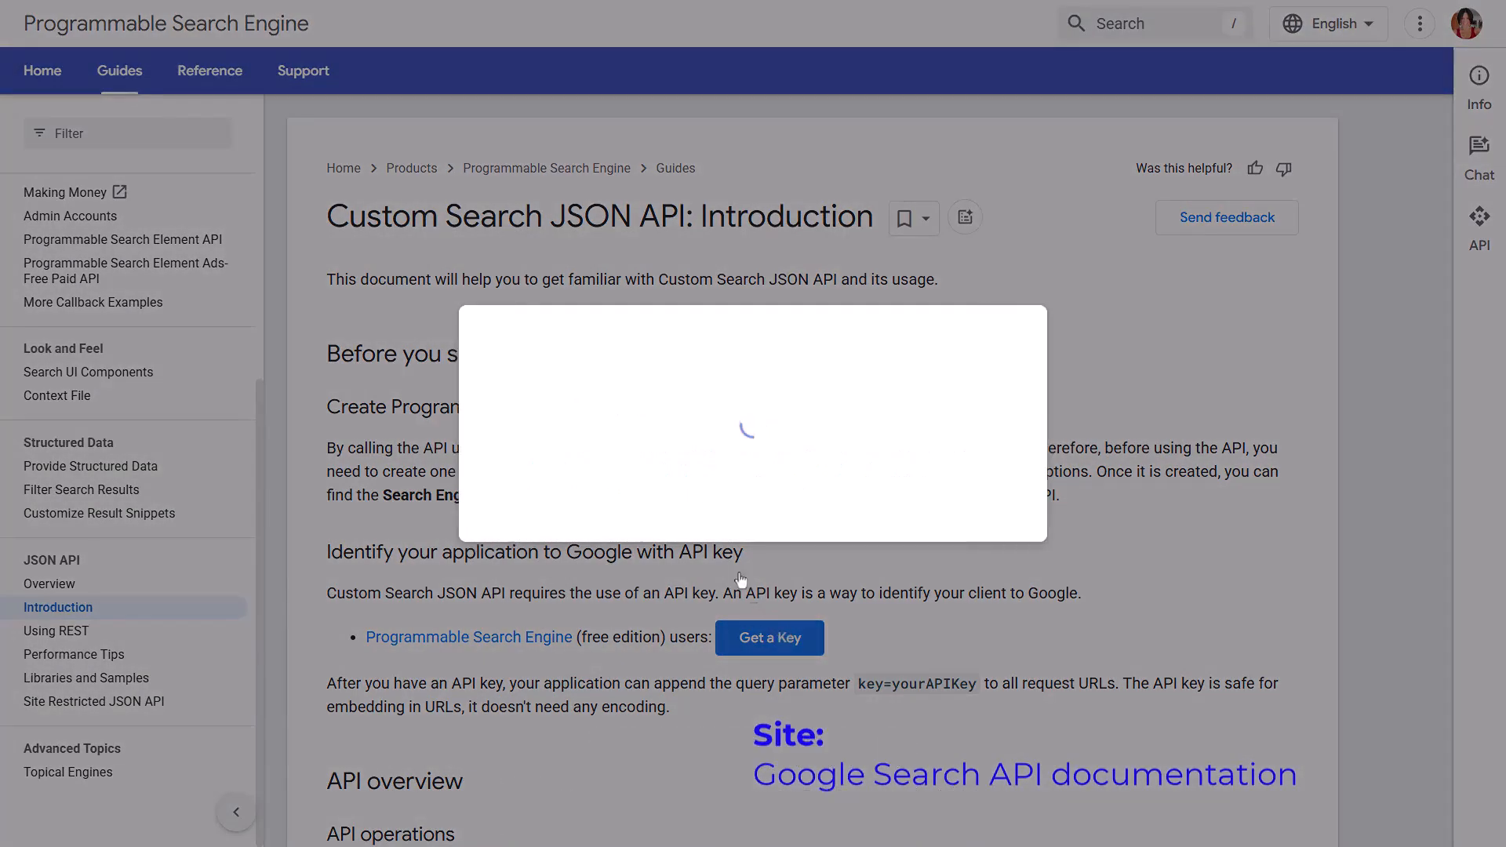
{"action": "left_click", "coordinate": [625, 398]}
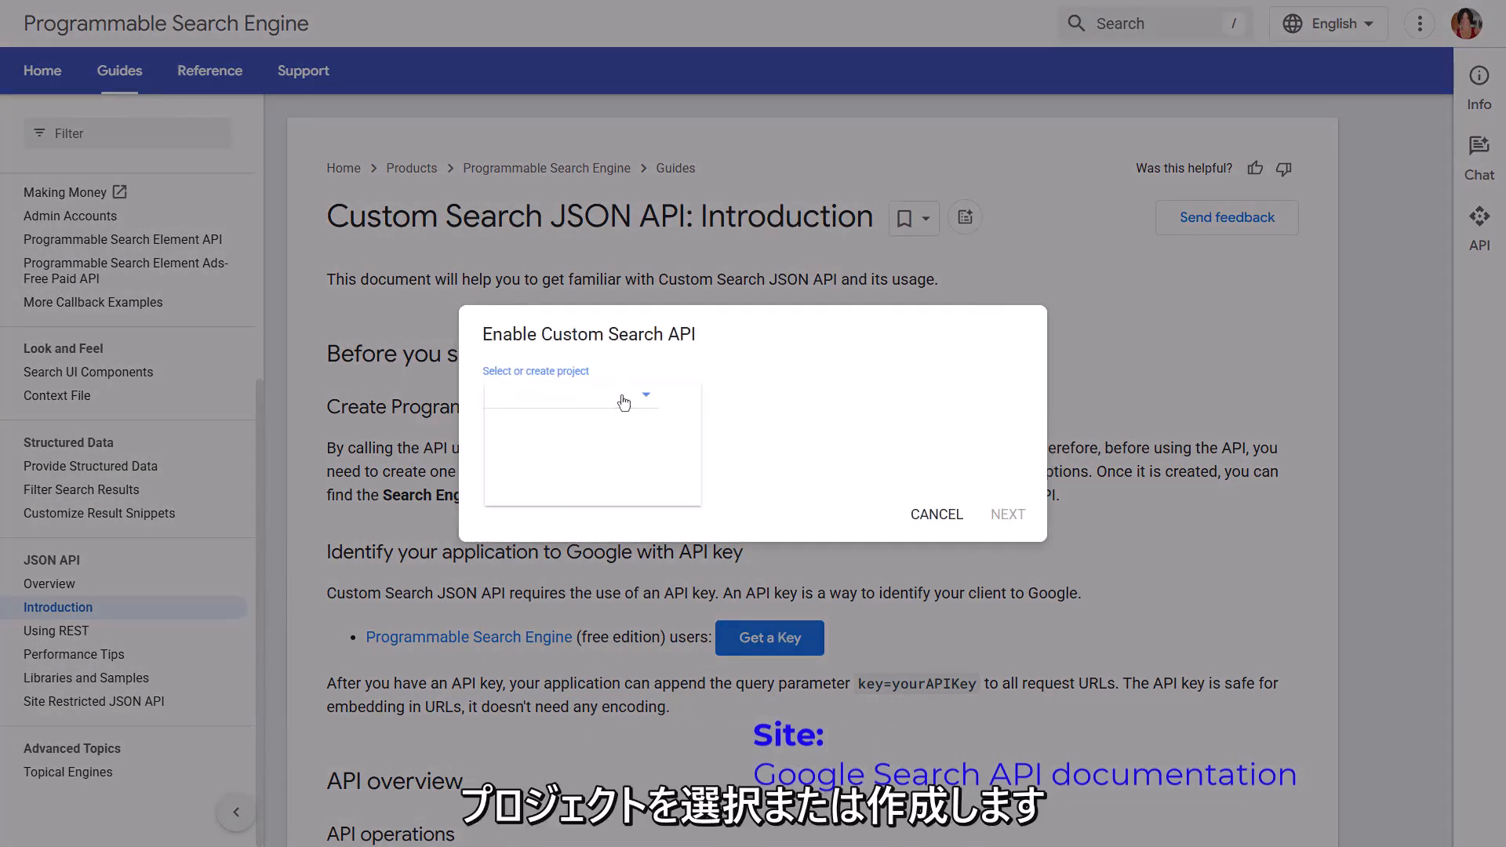
{"action": "left_click", "coordinate": [681, 424]}
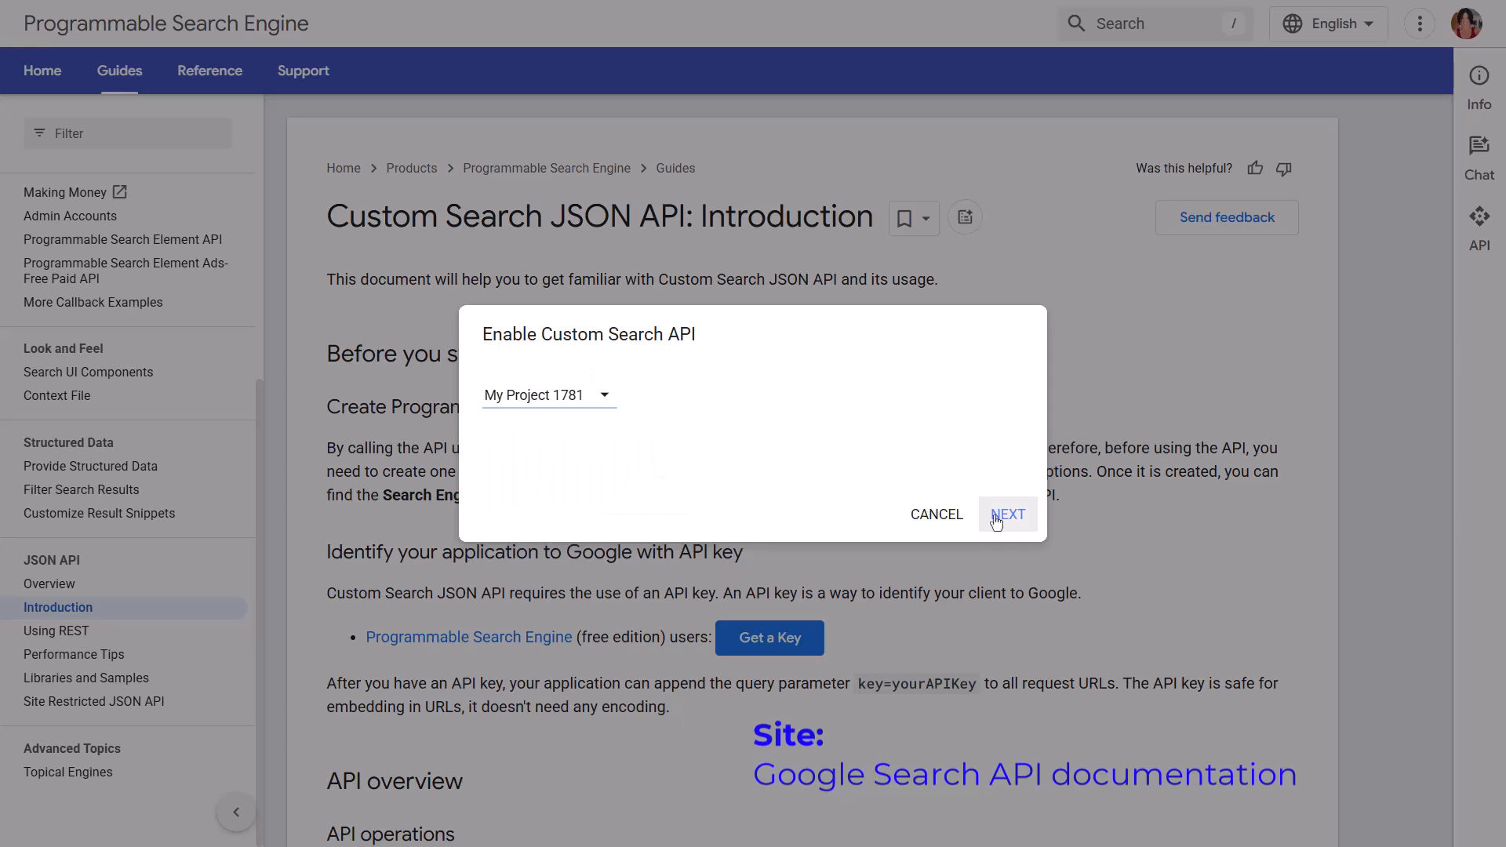
{"action": "left_click", "coordinate": [1004, 517]}
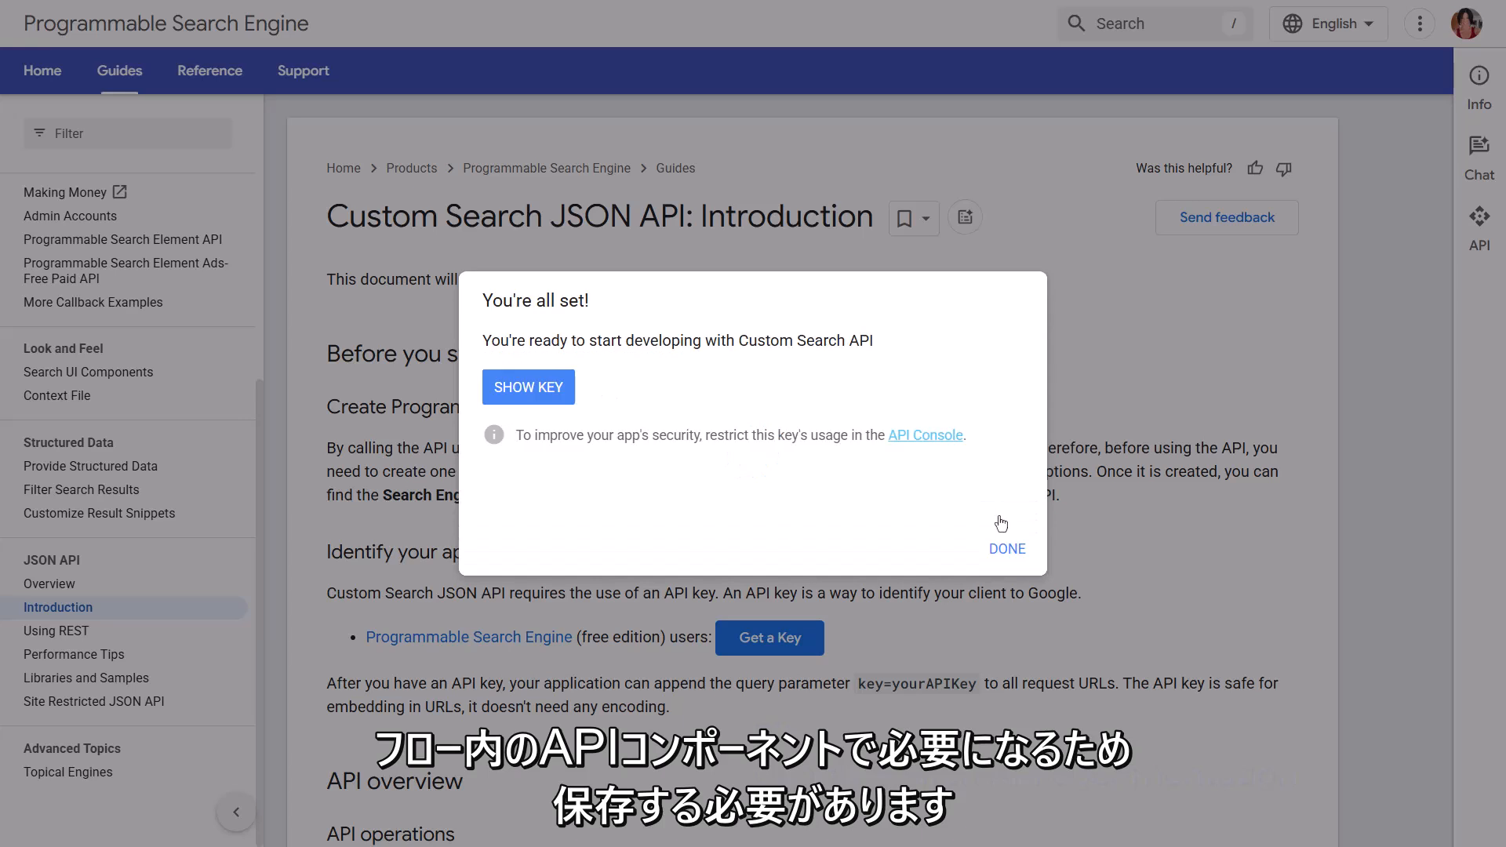
{"action": "left_click", "coordinate": [534, 391]}
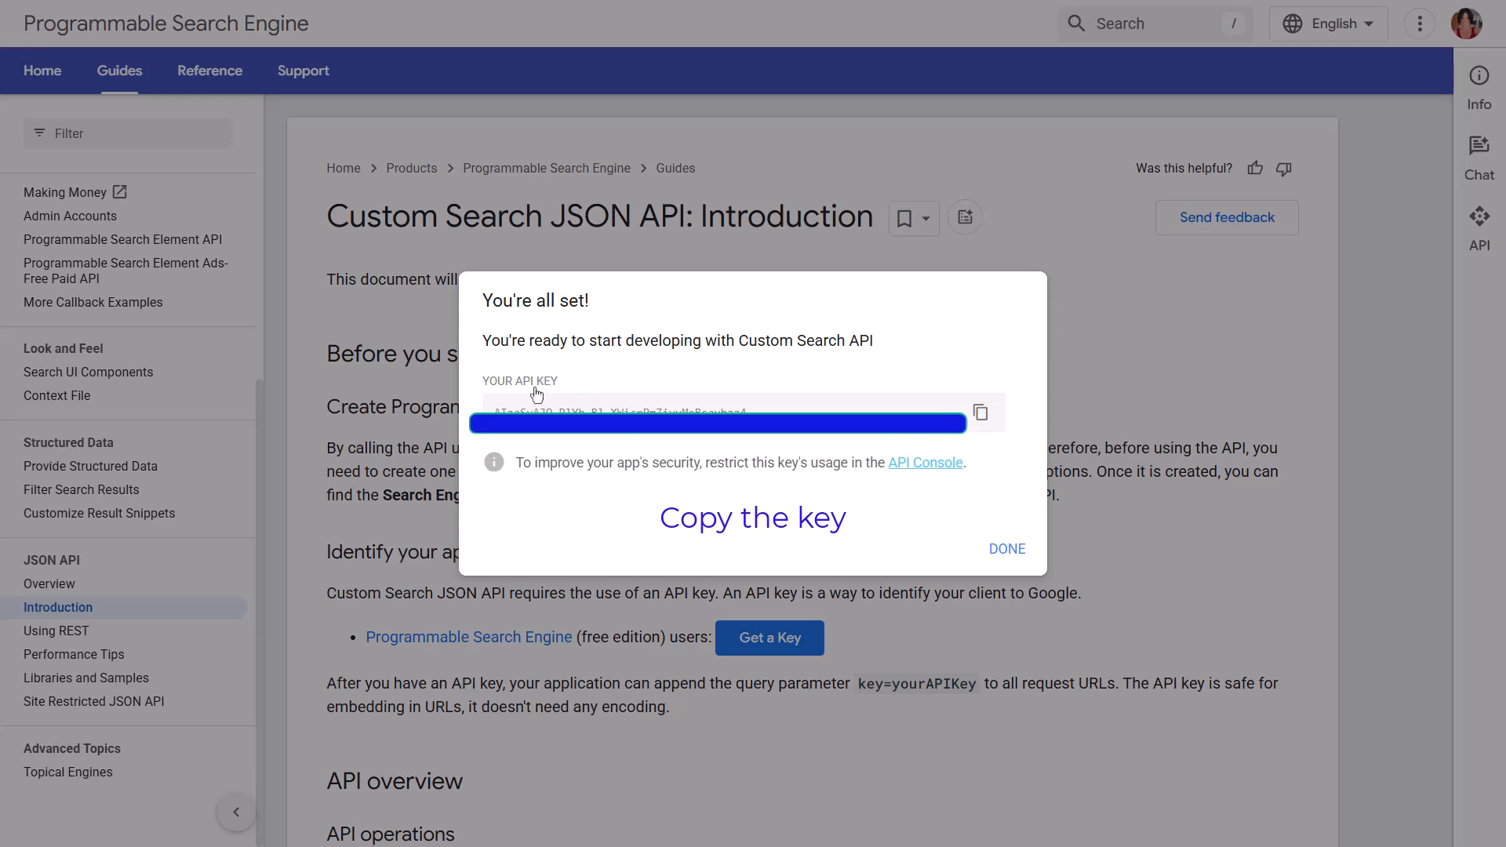
{"action": "left_click", "coordinate": [980, 412]}
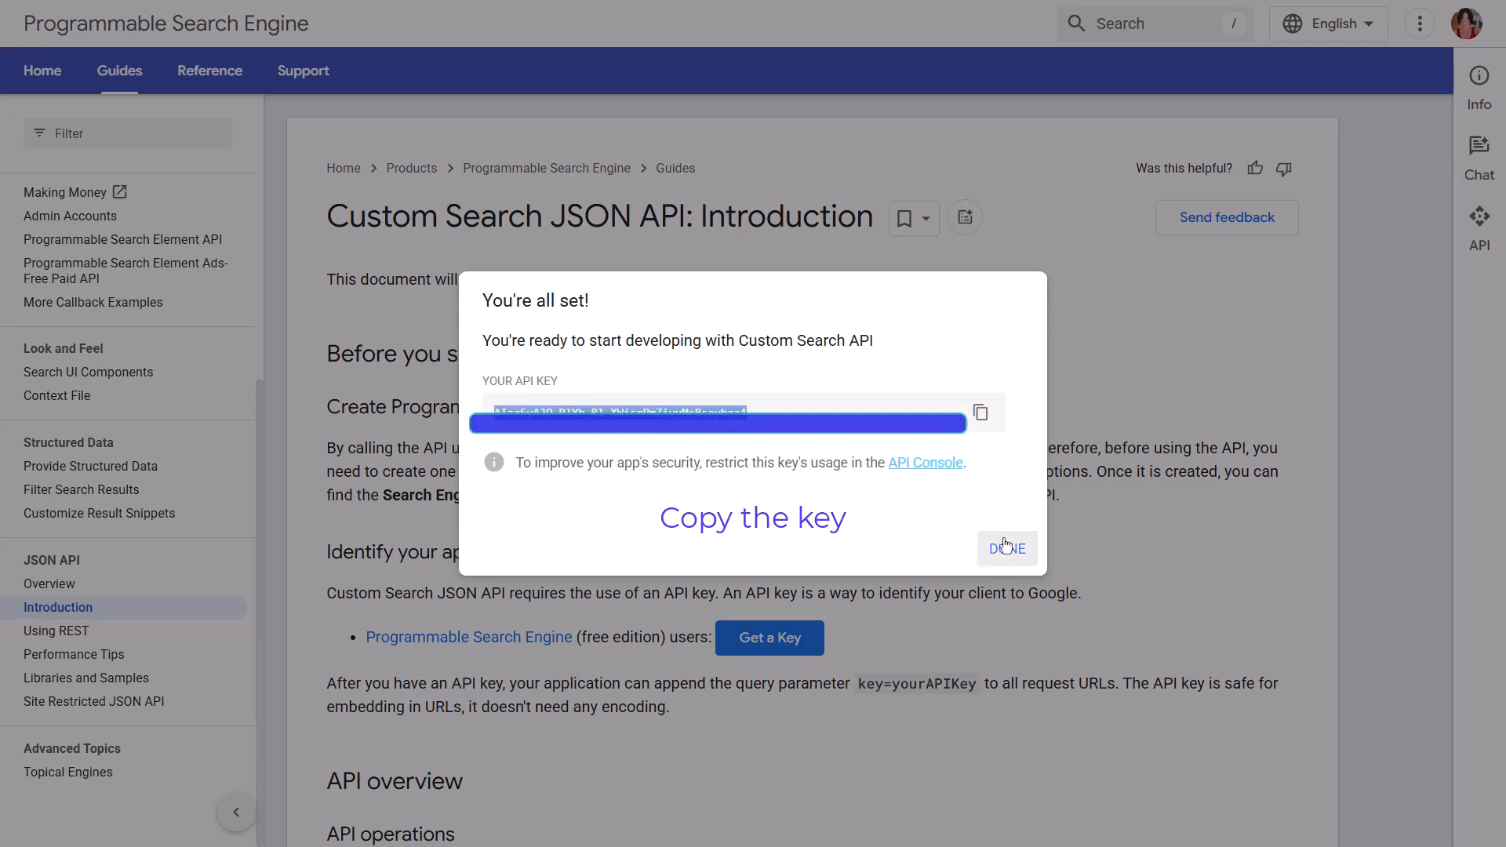
{"action": "left_click", "coordinate": [1006, 547]}
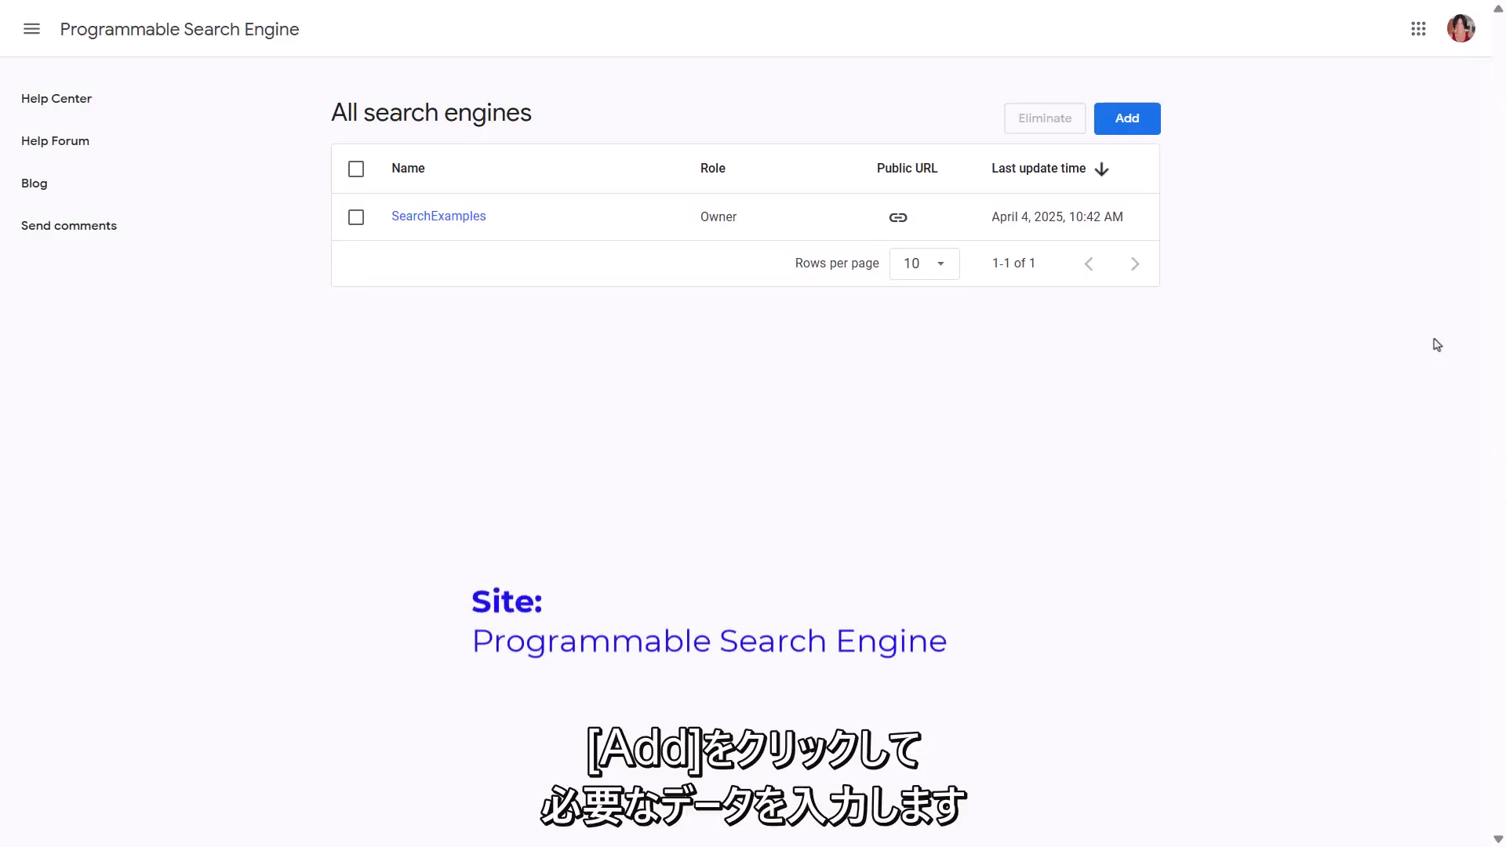
- Create a programmable search engine named MySearchEngine that searches the entire web, and open its customization settings
{"action": "left_click", "coordinate": [1142, 132]}
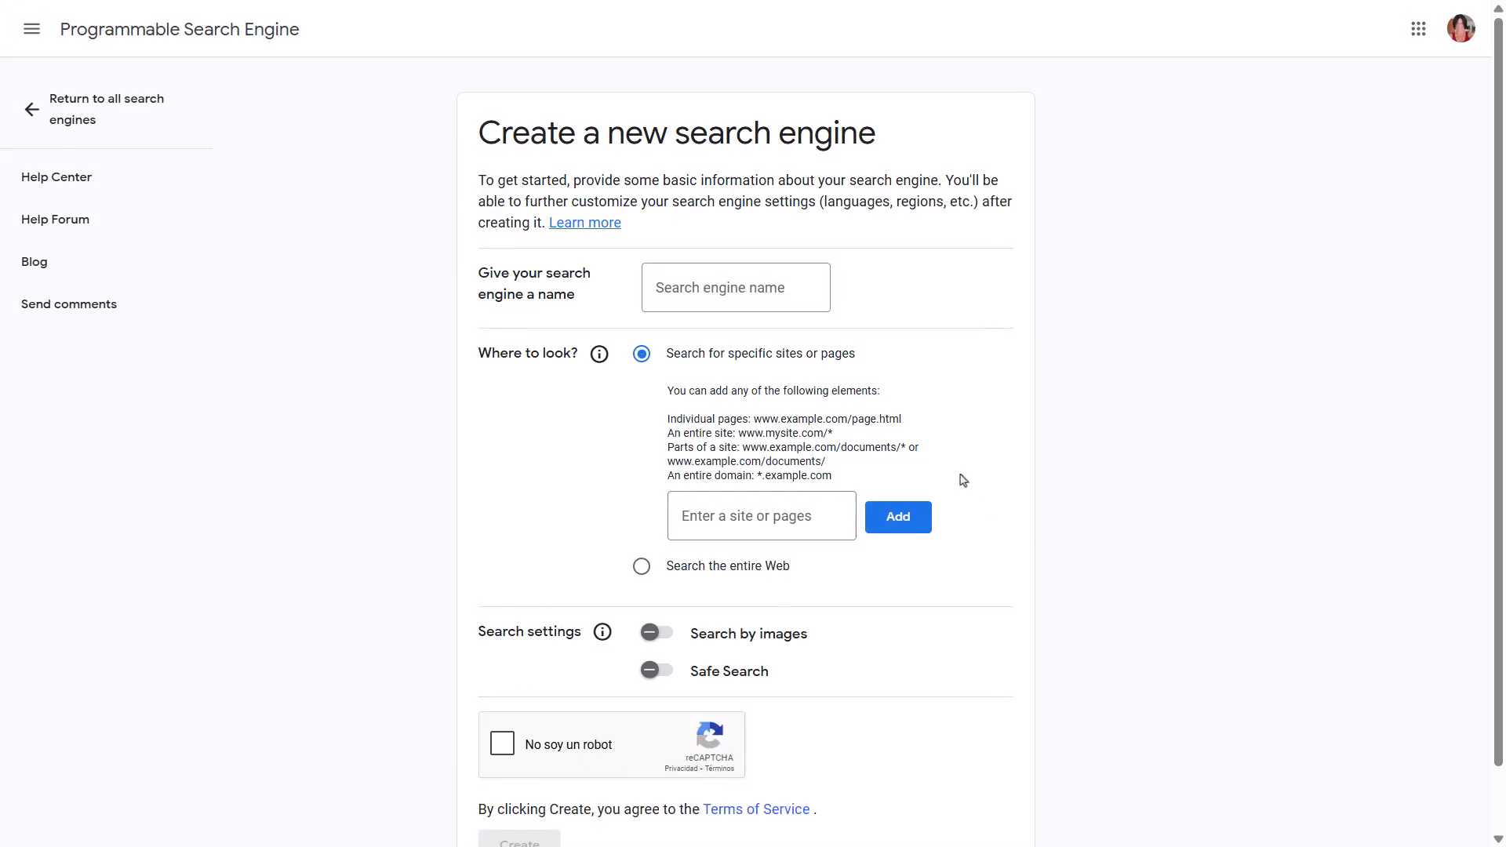
{"action": "left_click", "coordinate": [765, 287]}
{"action": "type", "text": "M"}
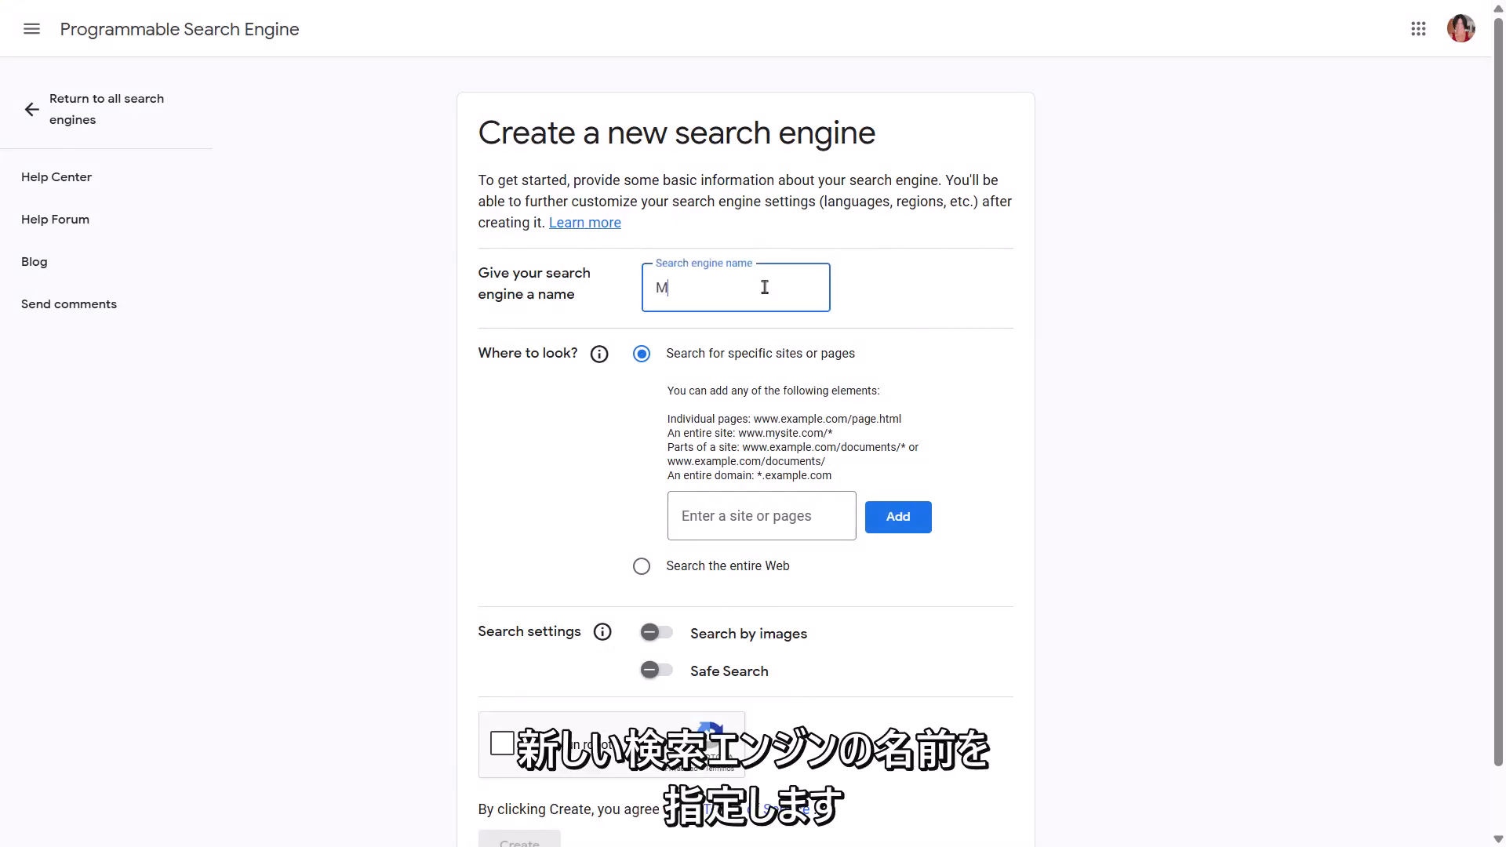
{"action": "type", "text": "ySearchEngine"}
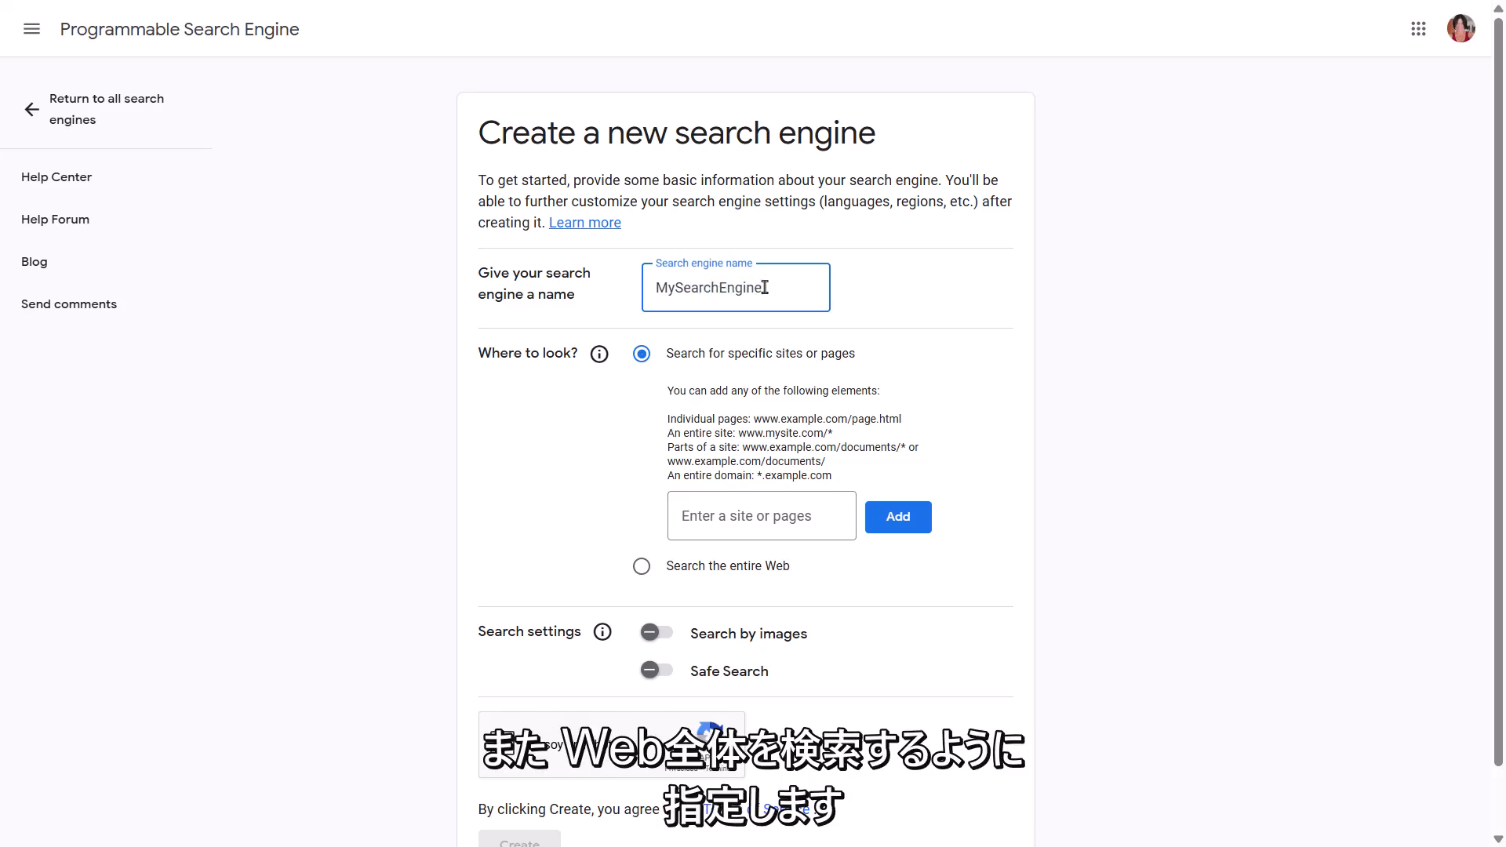
{"action": "left_click", "coordinate": [641, 568]}
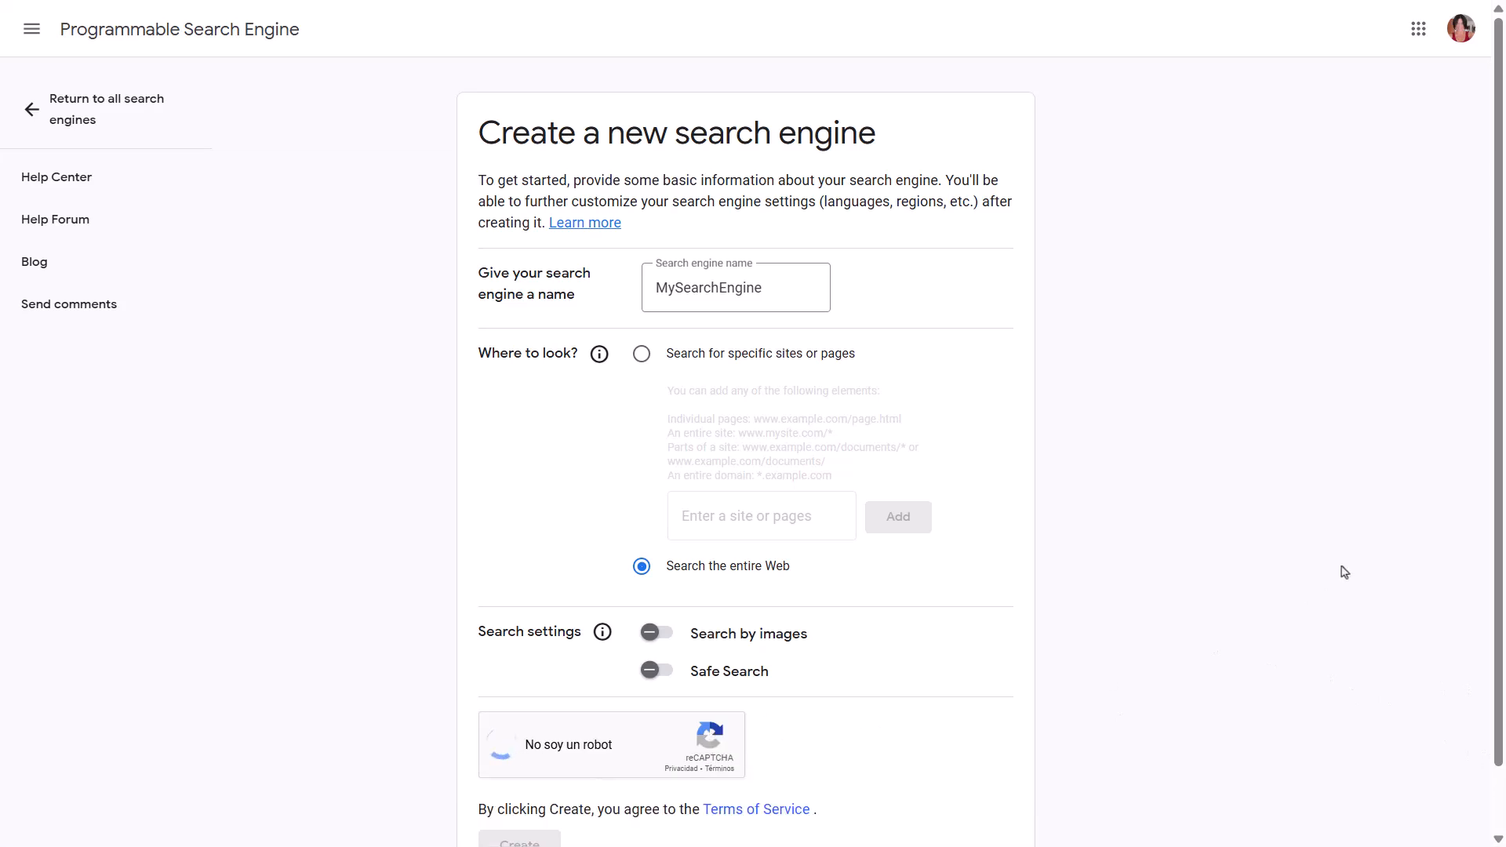
{"action": "scroll", "coordinate": [1317, 518], "scroll_direction": "down", "scroll_amount": 1}
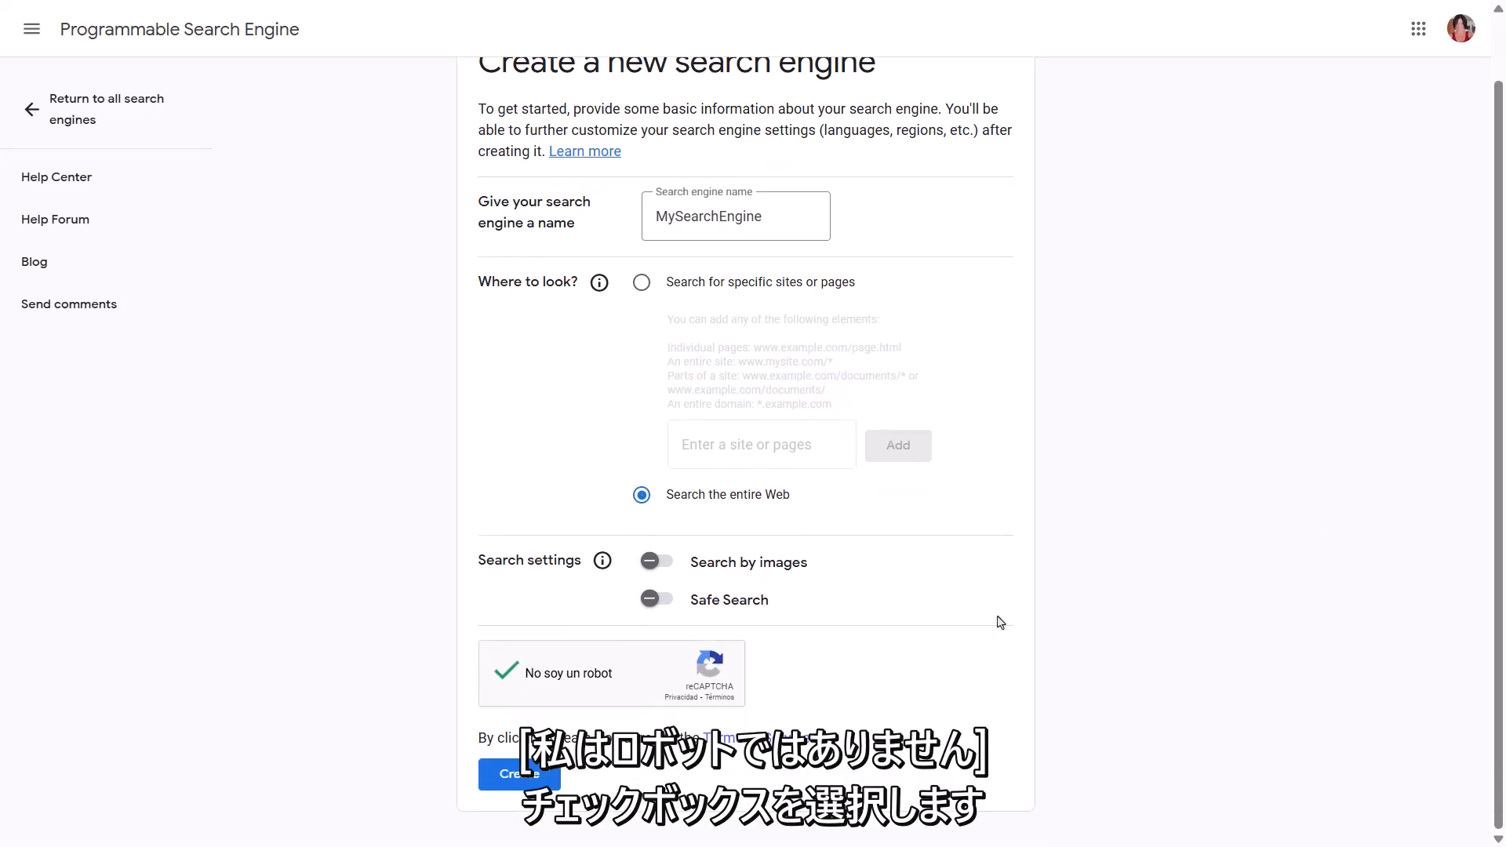
{"action": "left_click", "coordinate": [521, 776]}
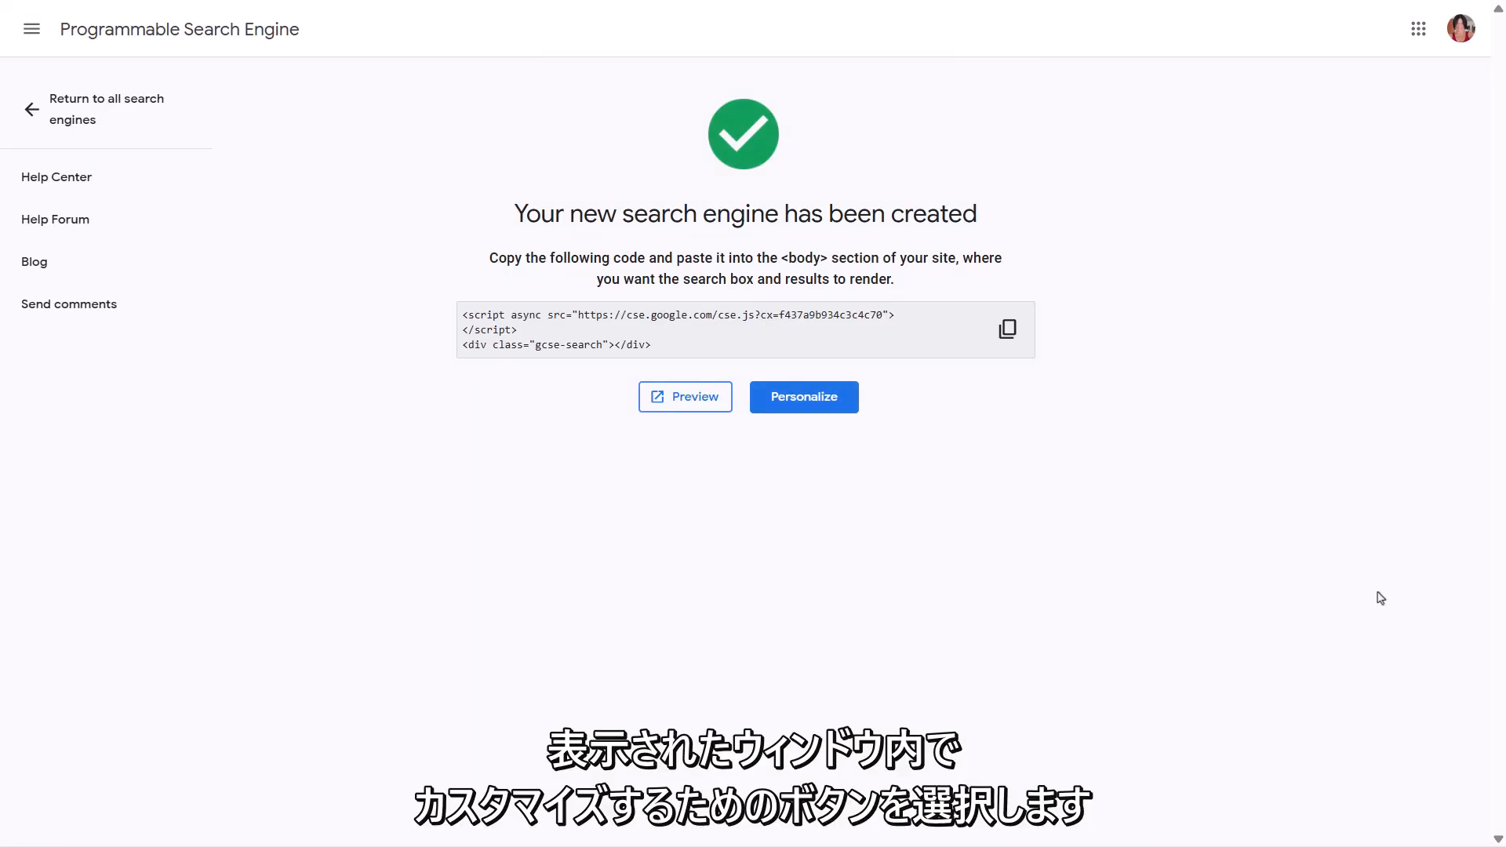
{"action": "left_click", "coordinate": [822, 398]}
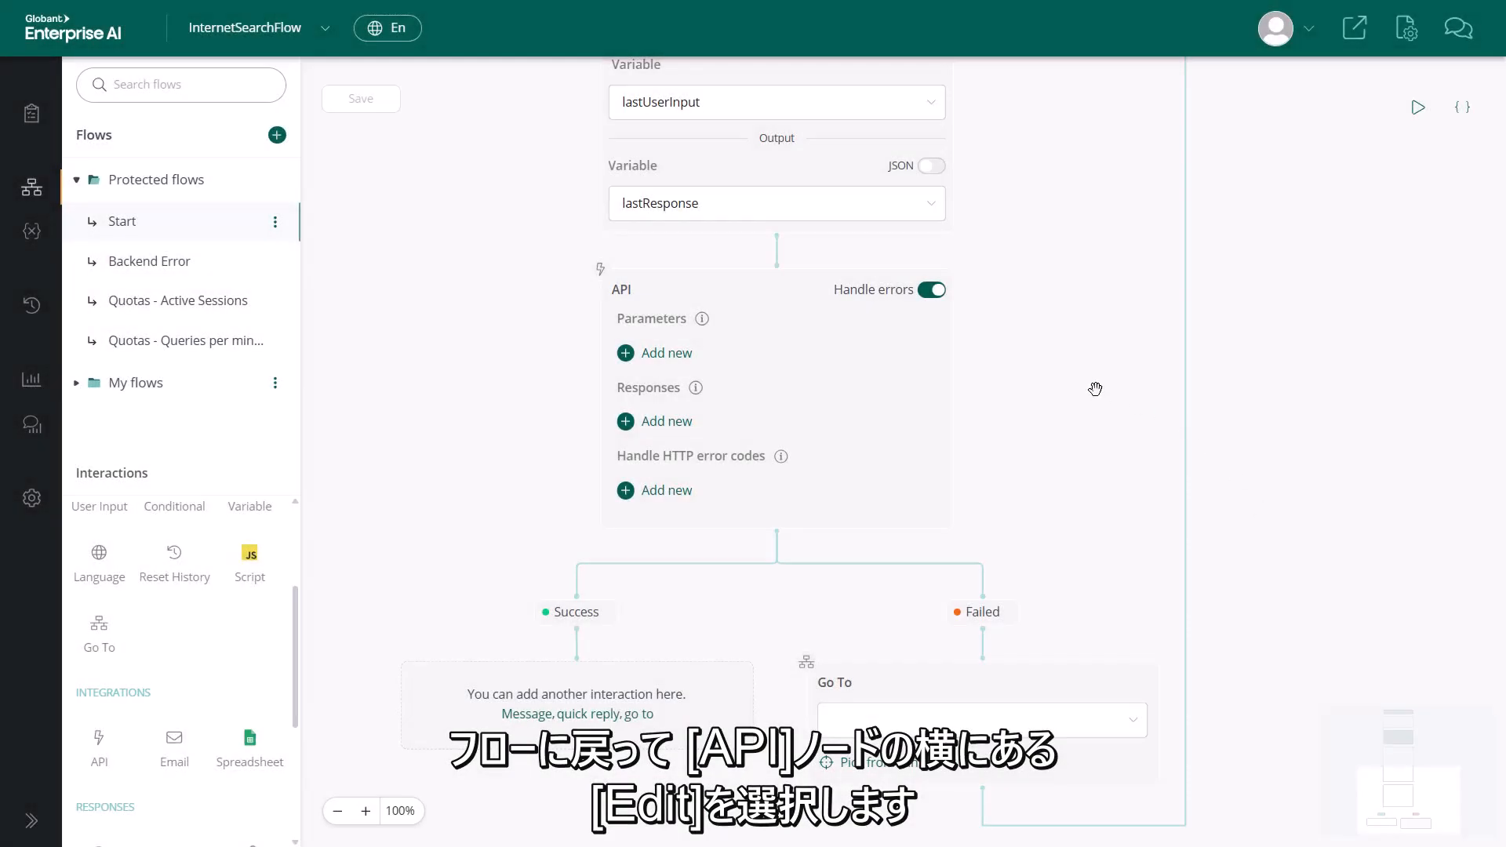
- In InternetSearchFlow, set the API node's URL to the Google customsearch/v1 address containing the API key, the search engine ID and q=<query>
{"action": "mouse_move", "coordinate": [933, 306]}
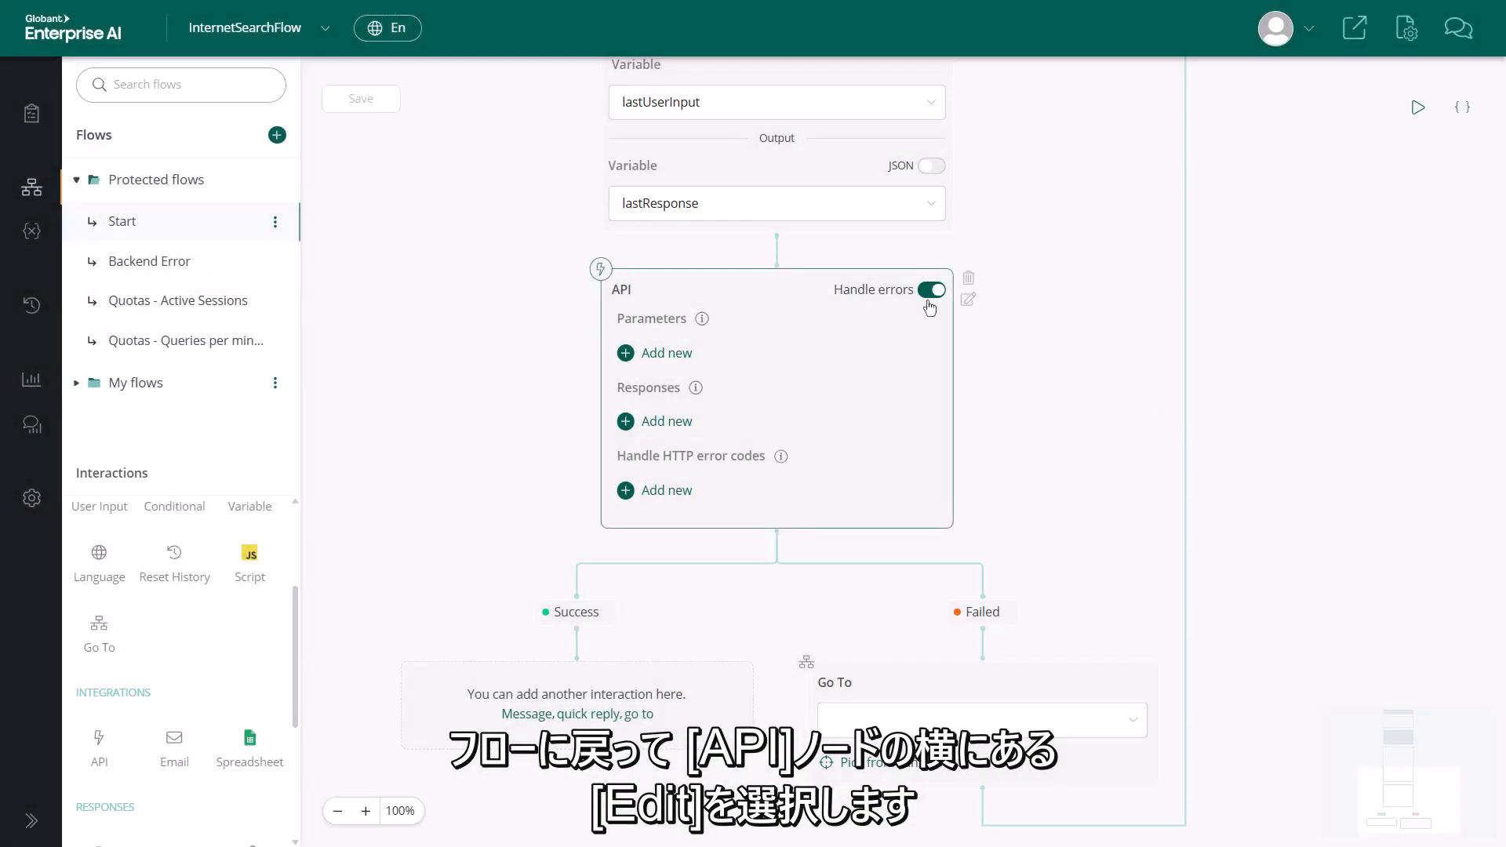
{"action": "left_click", "coordinate": [968, 300]}
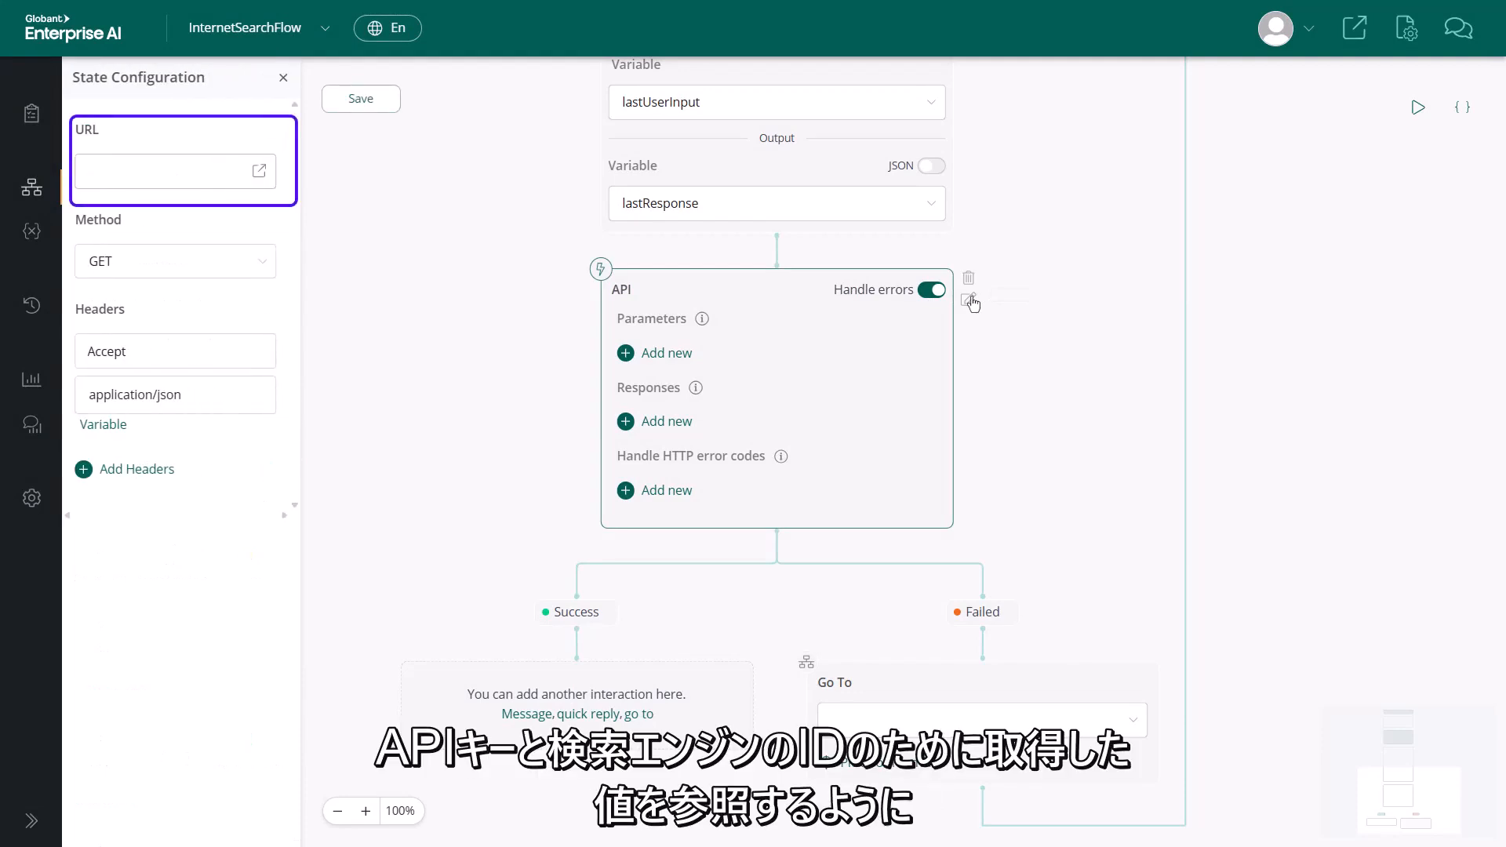
{"action": "left_click", "coordinate": [203, 178]}
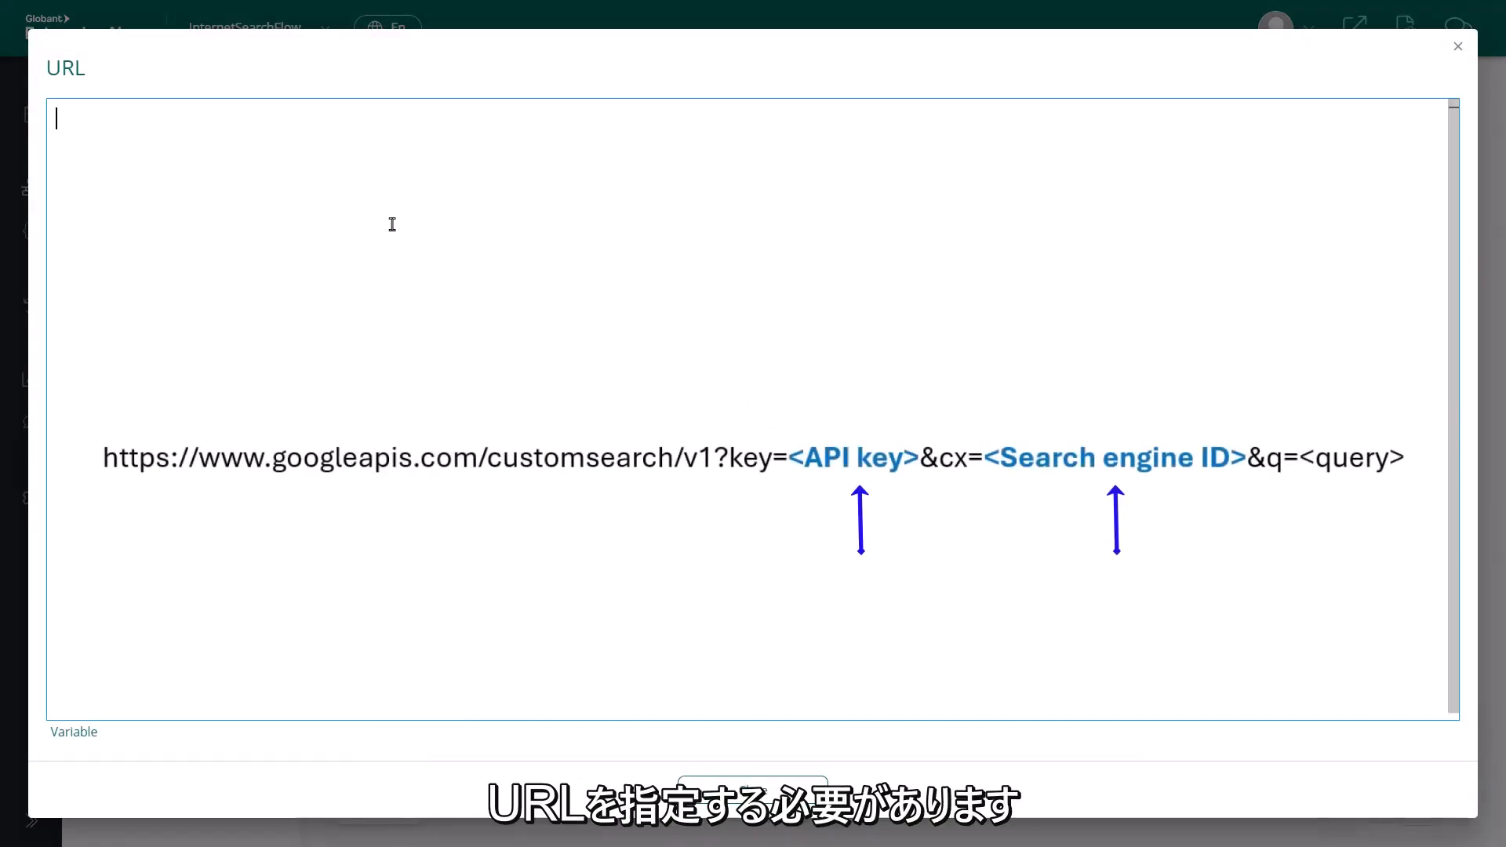
{"action": "key", "text": "ctrl+v"}
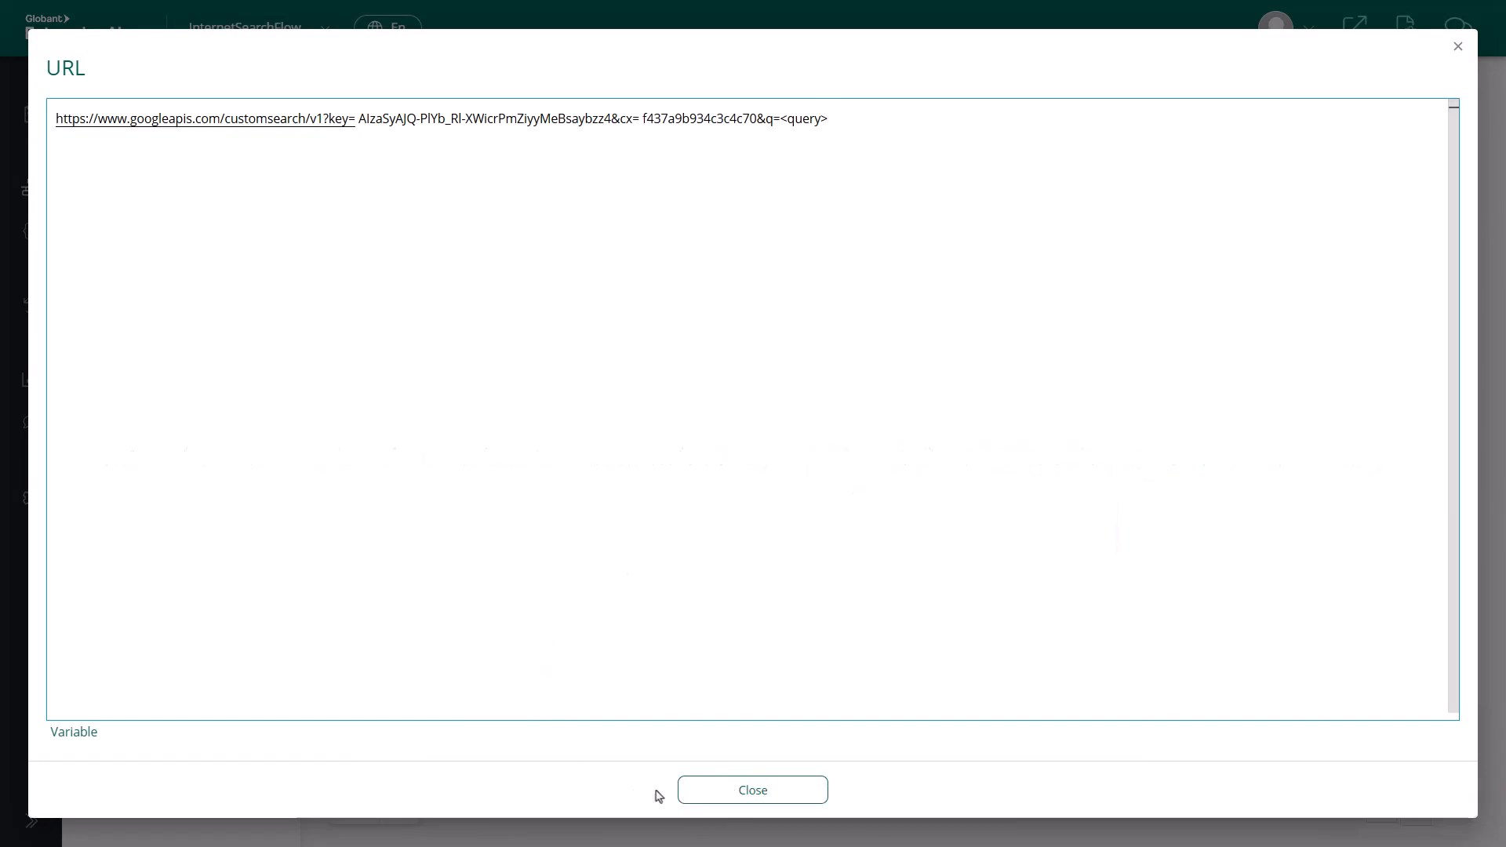
{"action": "left_click", "coordinate": [708, 790]}
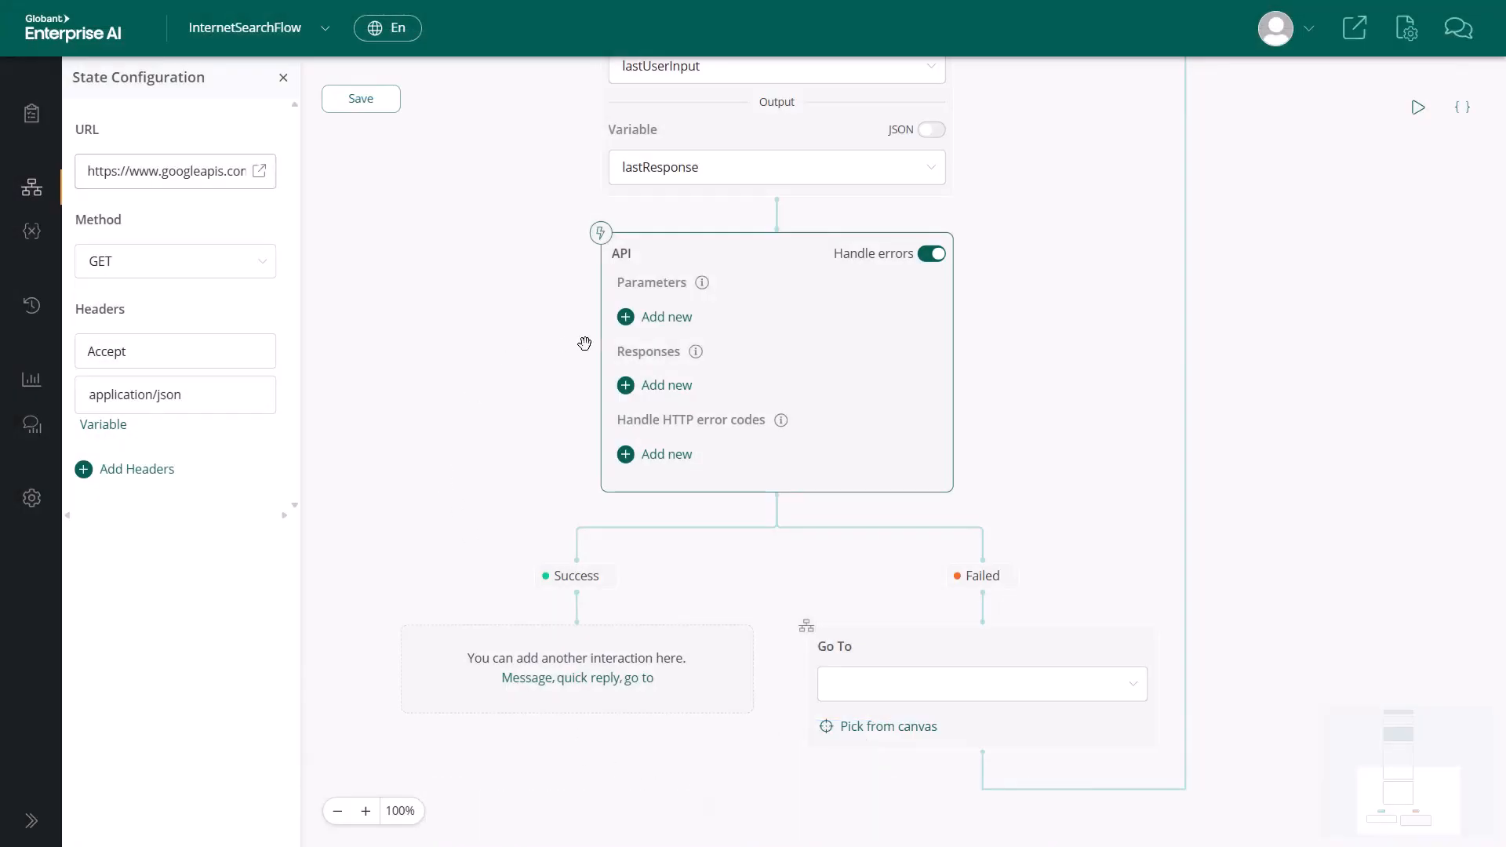
- Add a parameter q with the variable lastResponse to the API node and mark it as a query parameter
{"action": "left_click", "coordinate": [668, 318]}
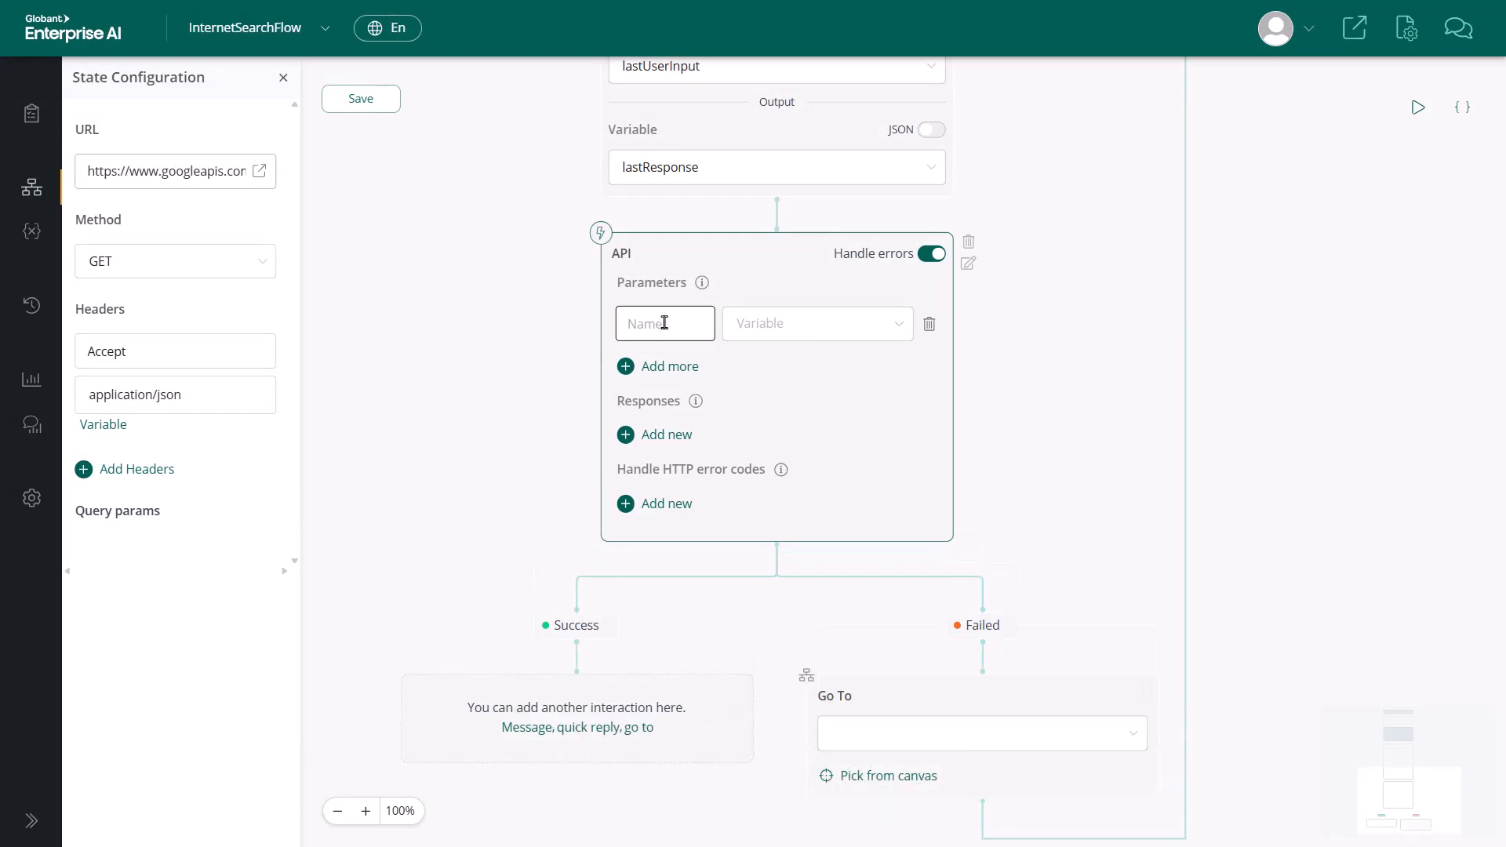
{"action": "left_click", "coordinate": [662, 326]}
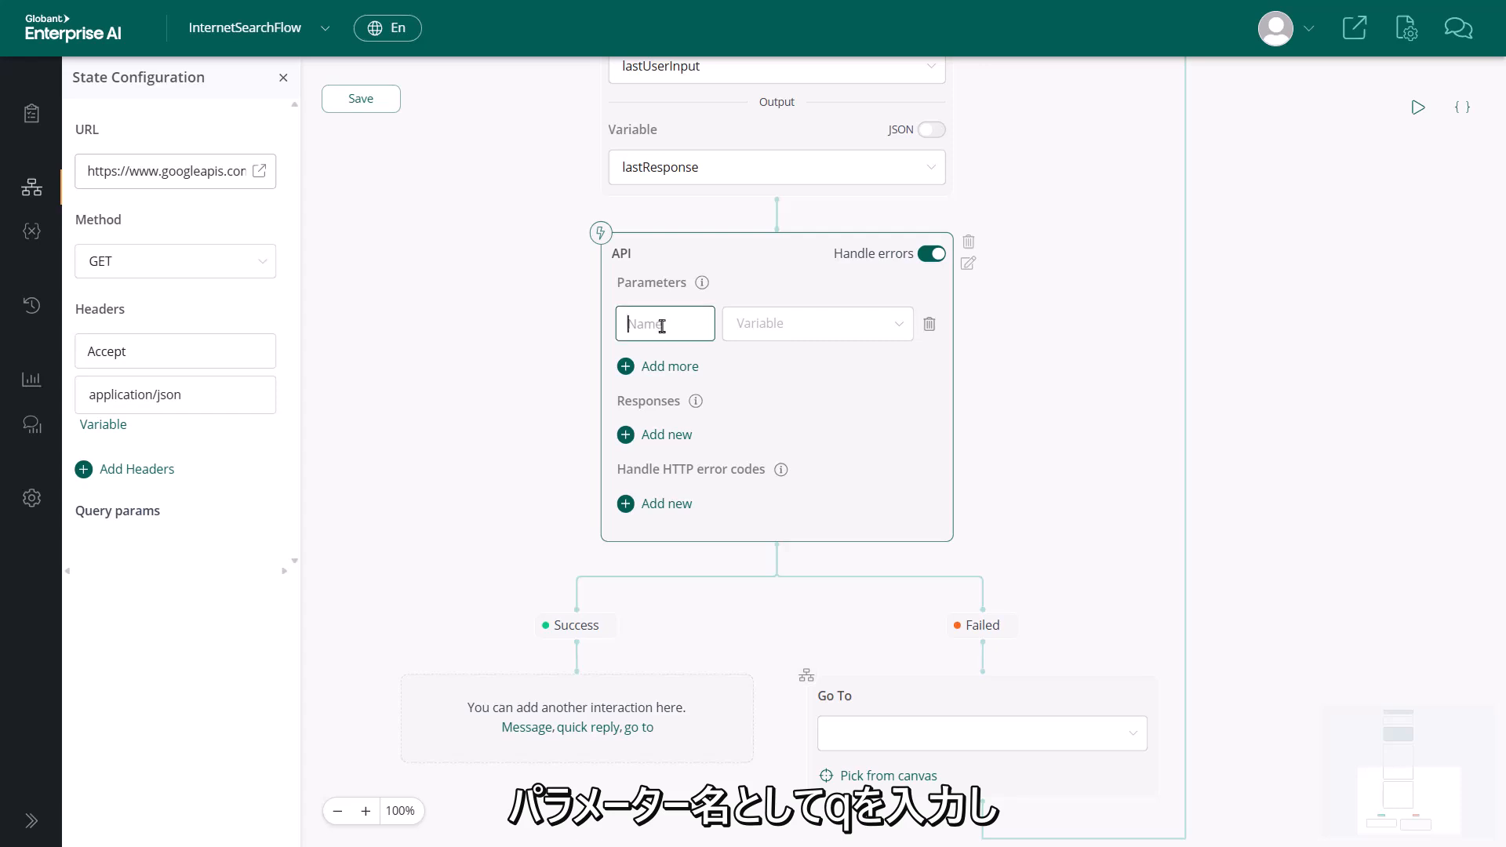
{"action": "type", "text": "q"}
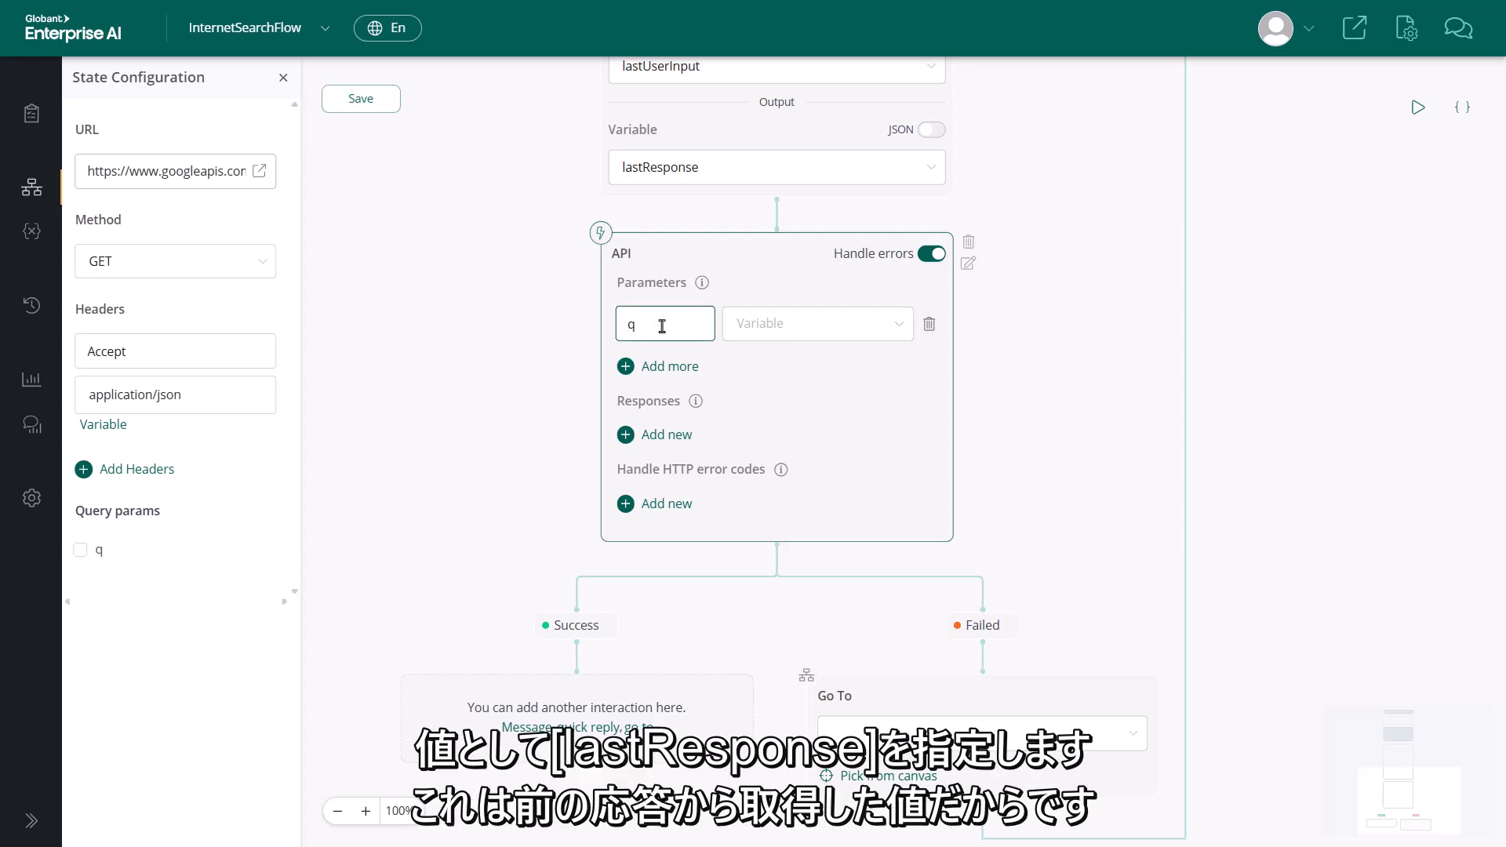
{"action": "left_click", "coordinate": [826, 326]}
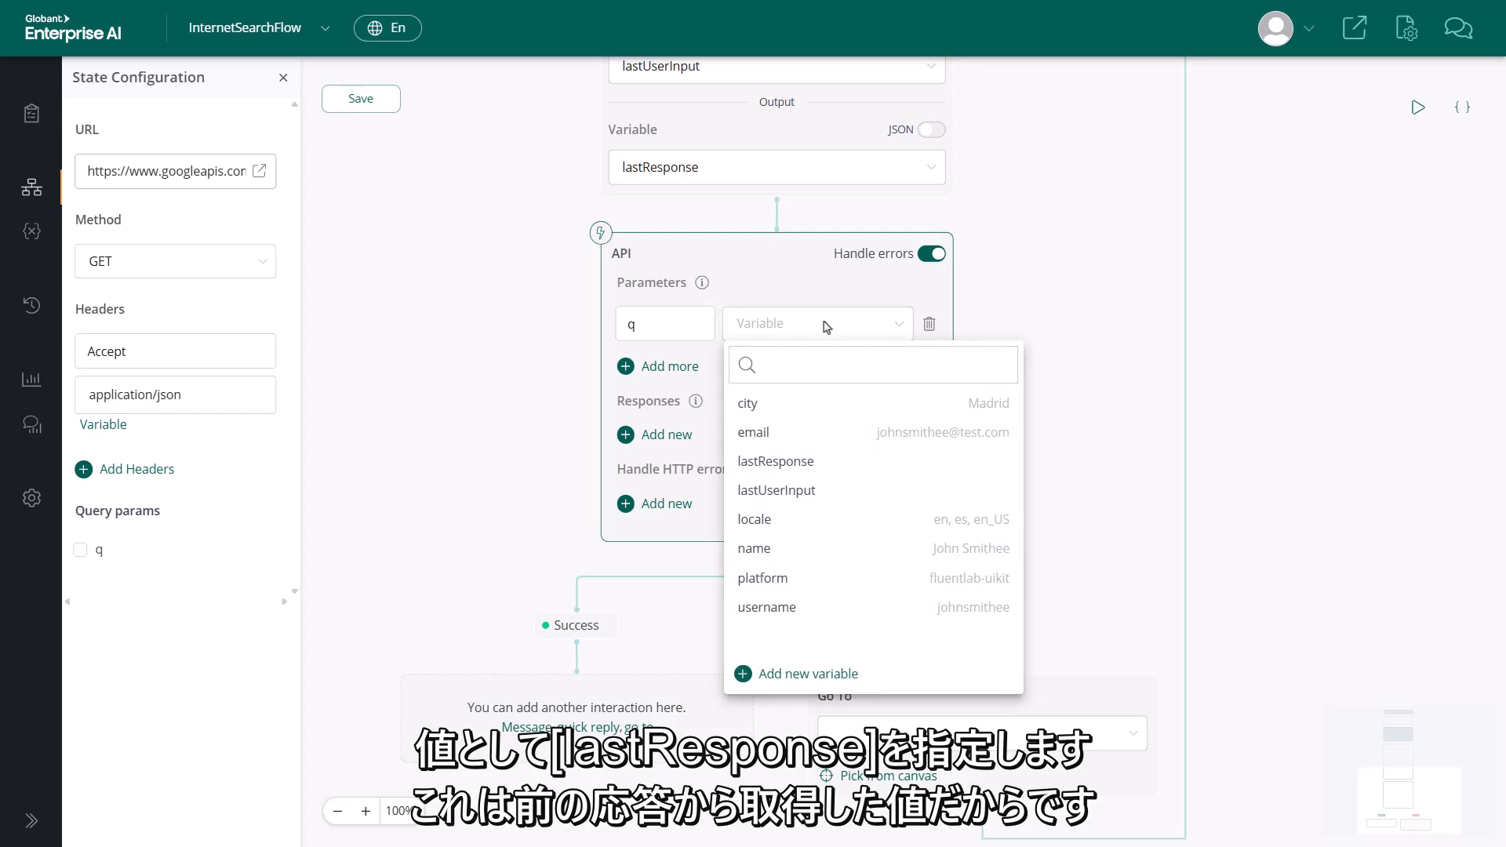
{"action": "left_click", "coordinate": [802, 464]}
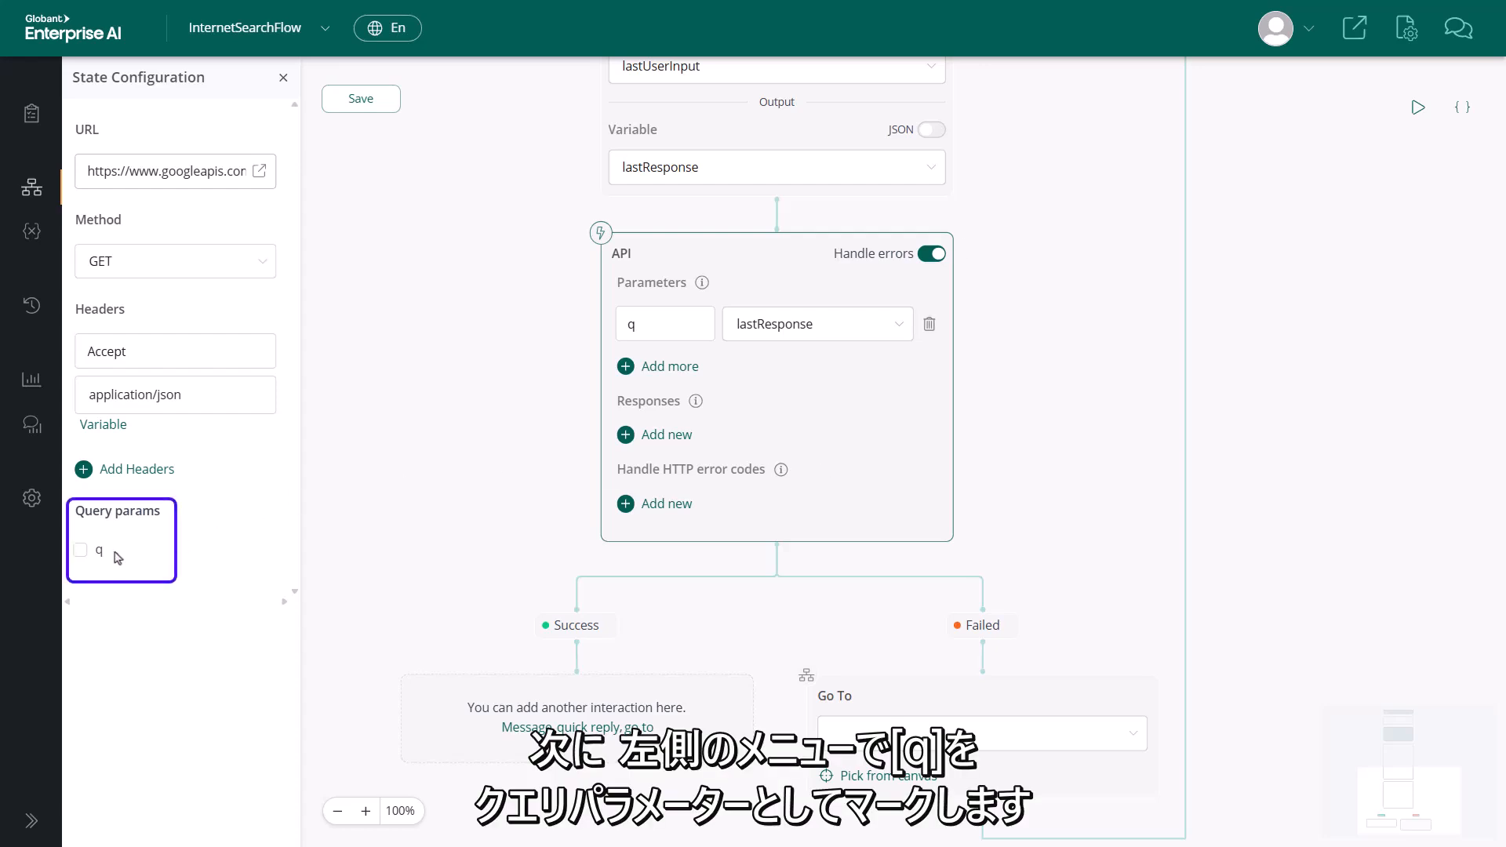
{"action": "left_click", "coordinate": [80, 550]}
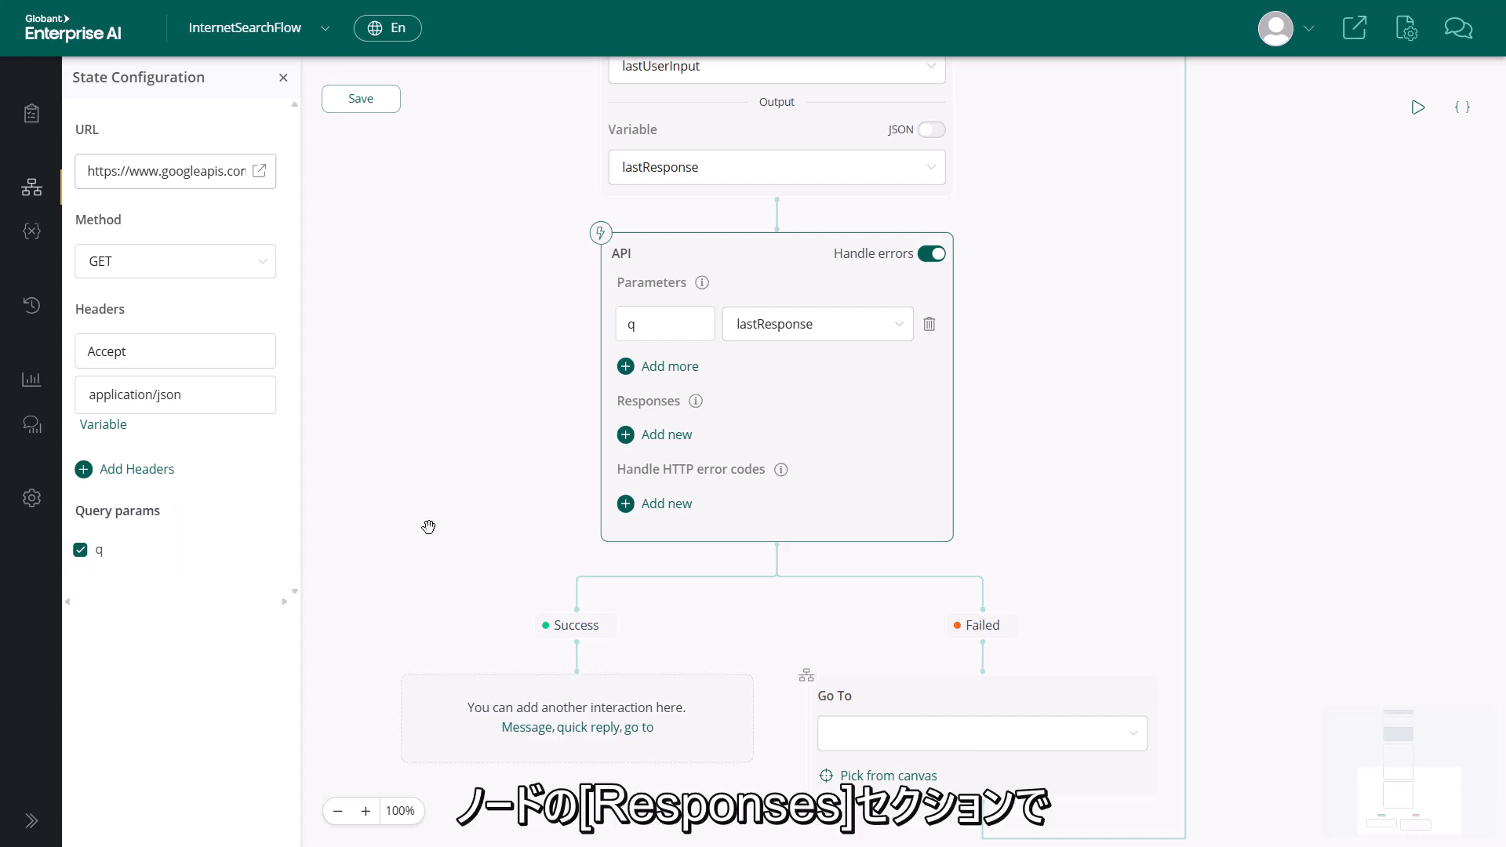
- Add a response to the API node that maps items to a new variable named searchResults
{"action": "left_click", "coordinate": [666, 435]}
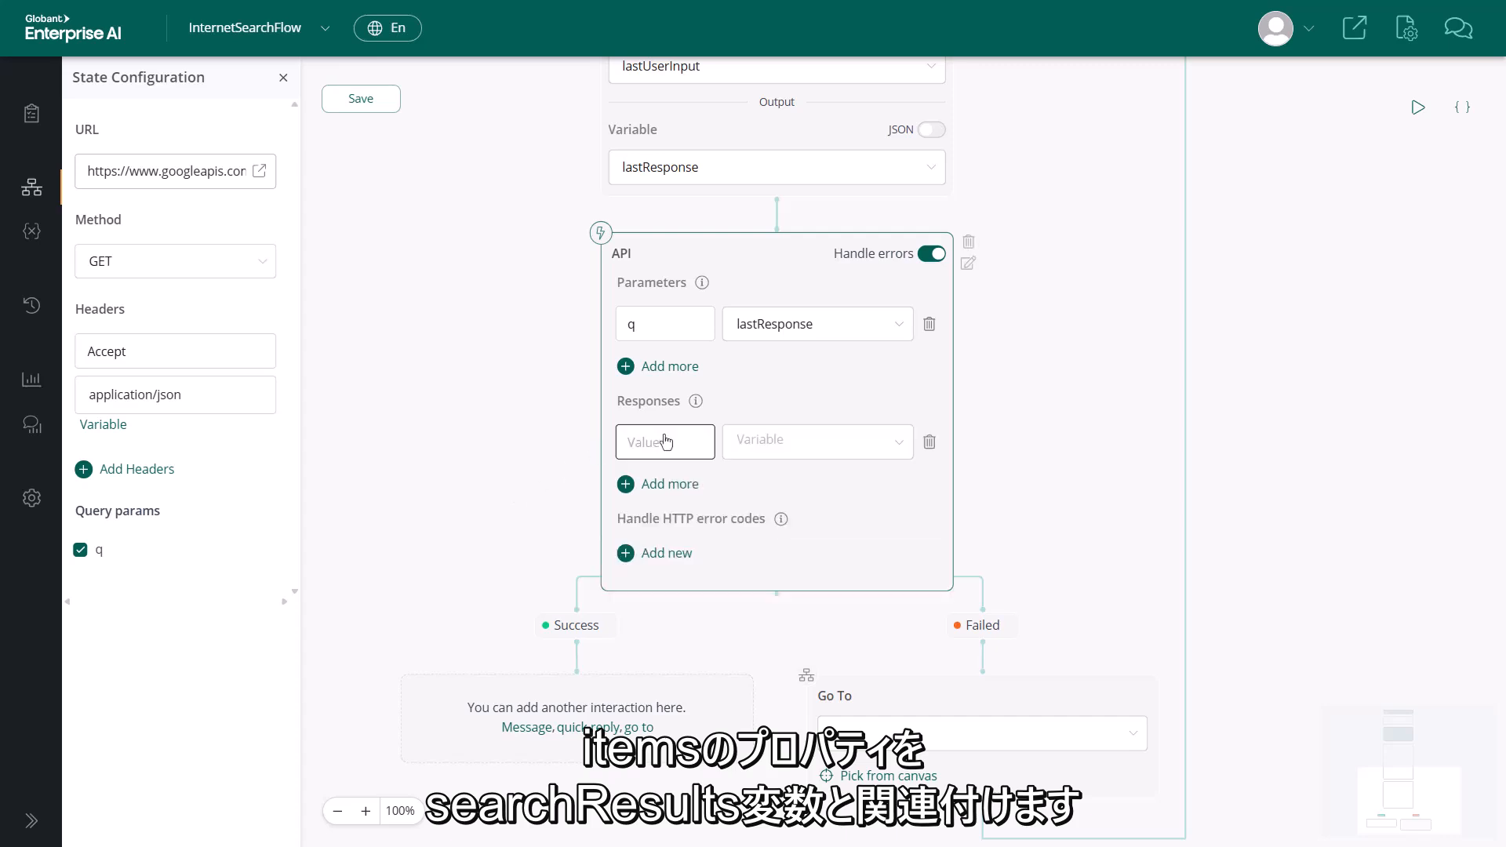
{"action": "left_click", "coordinate": [655, 446]}
{"action": "type", "text": "items"}
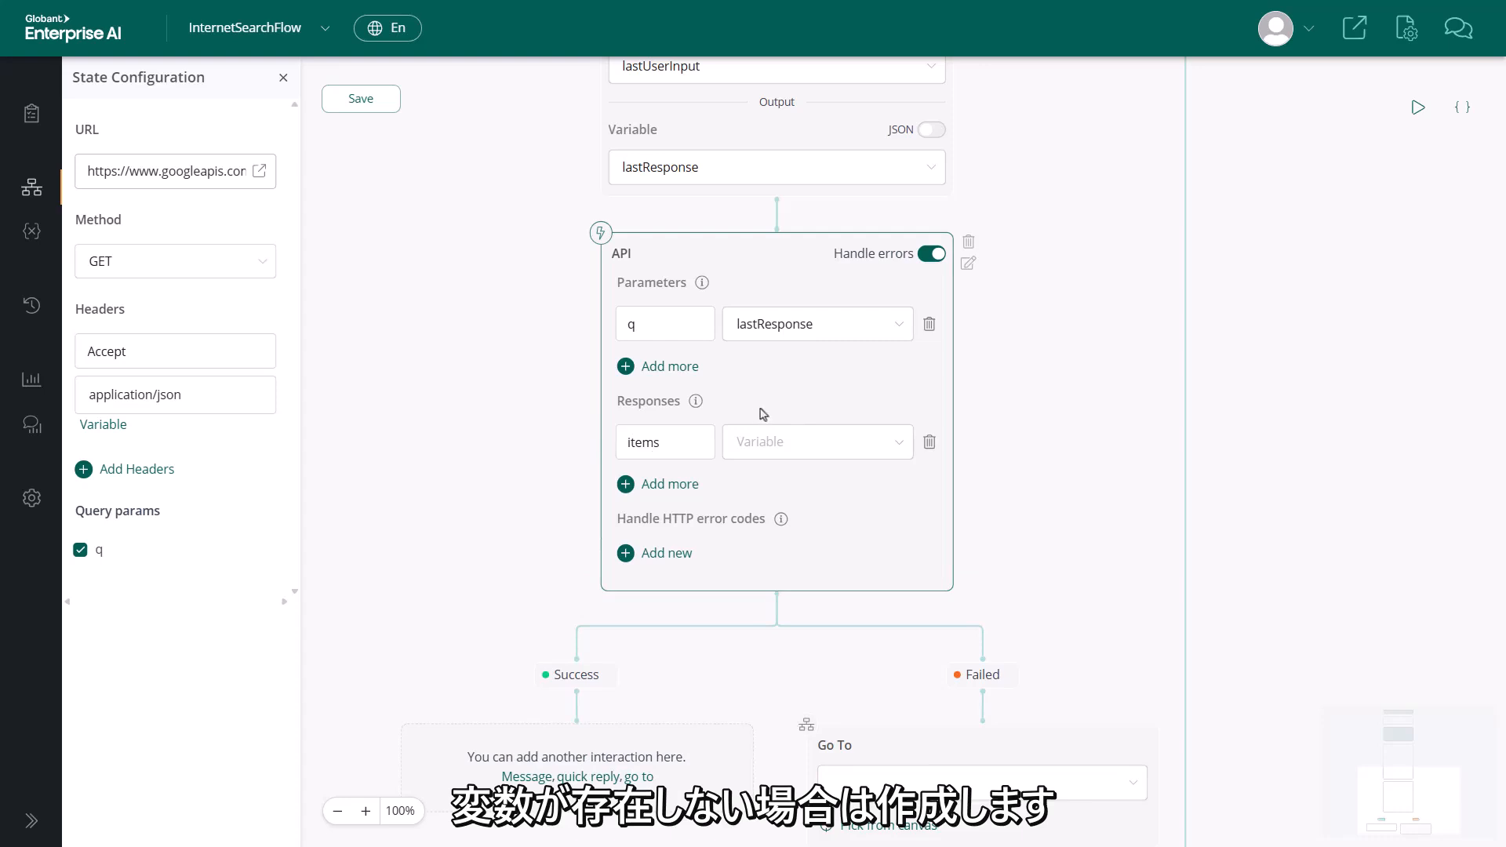
{"action": "left_click", "coordinate": [831, 443]}
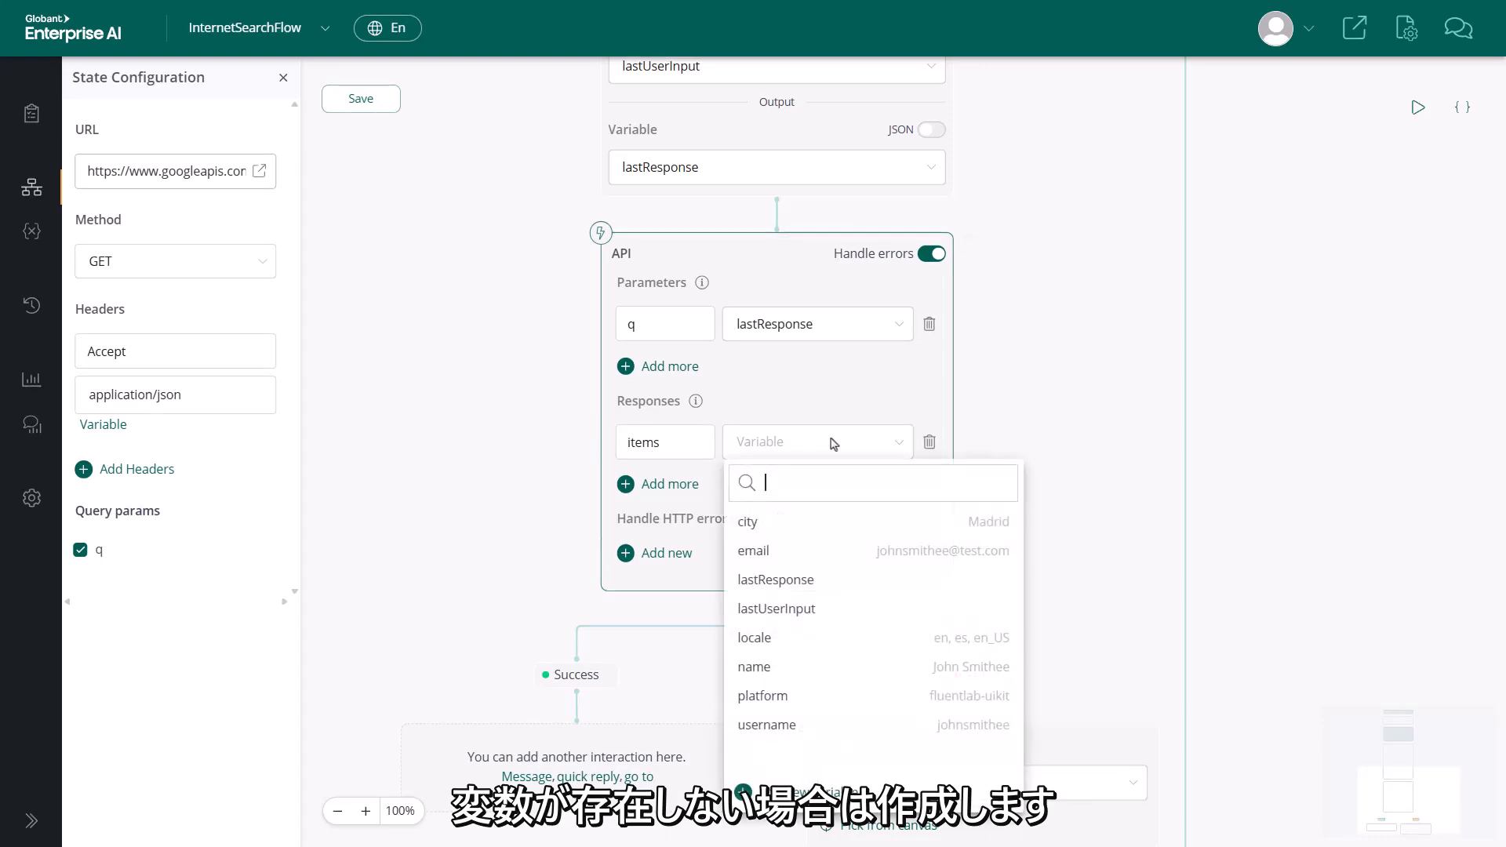
{"action": "left_click", "coordinate": [792, 793]}
{"action": "type", "text": "searchResults"}
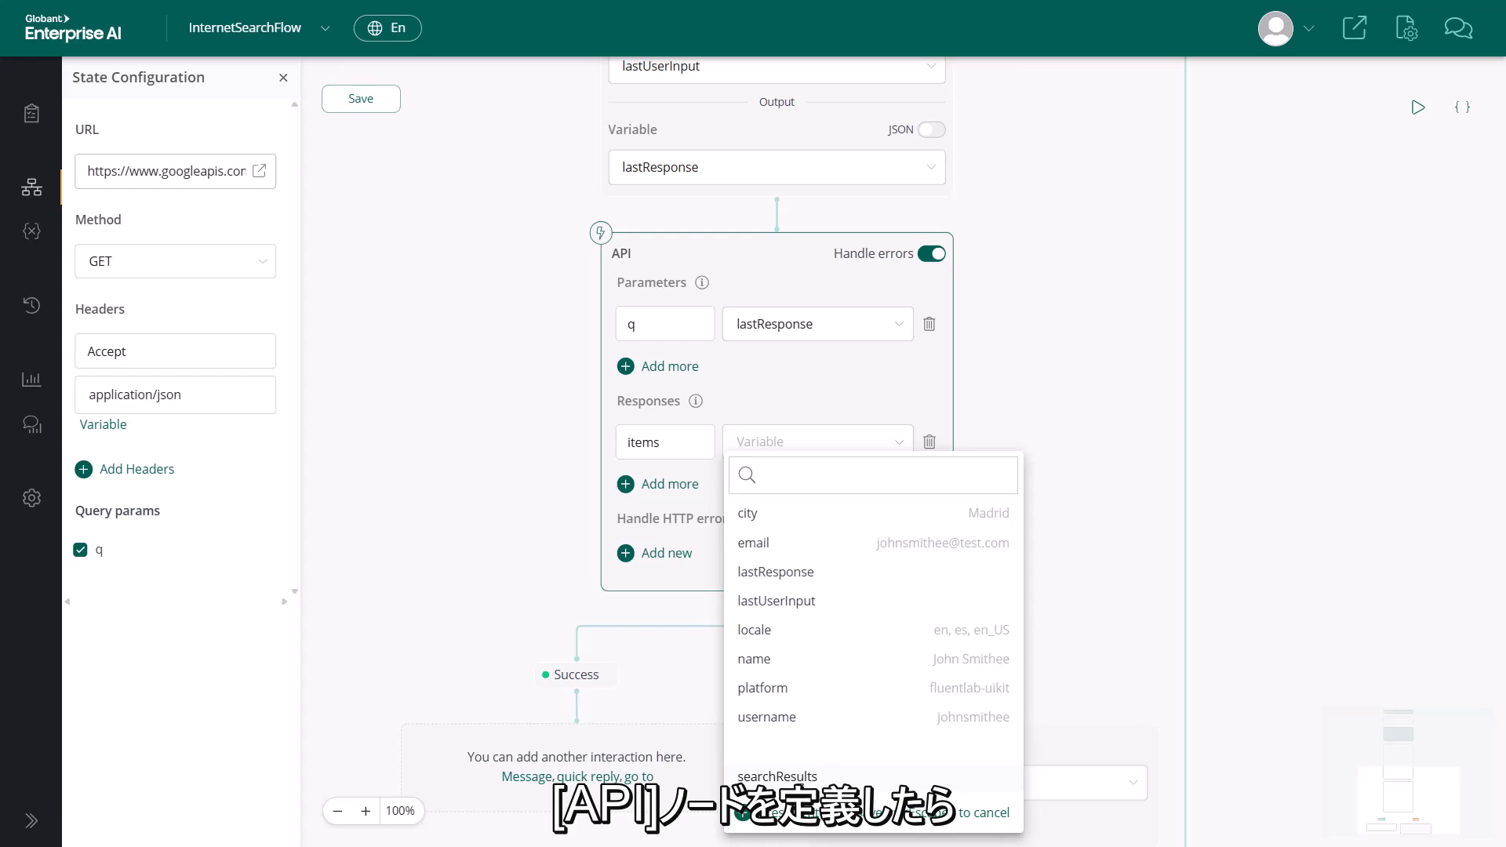
{"action": "key", "text": "Return"}
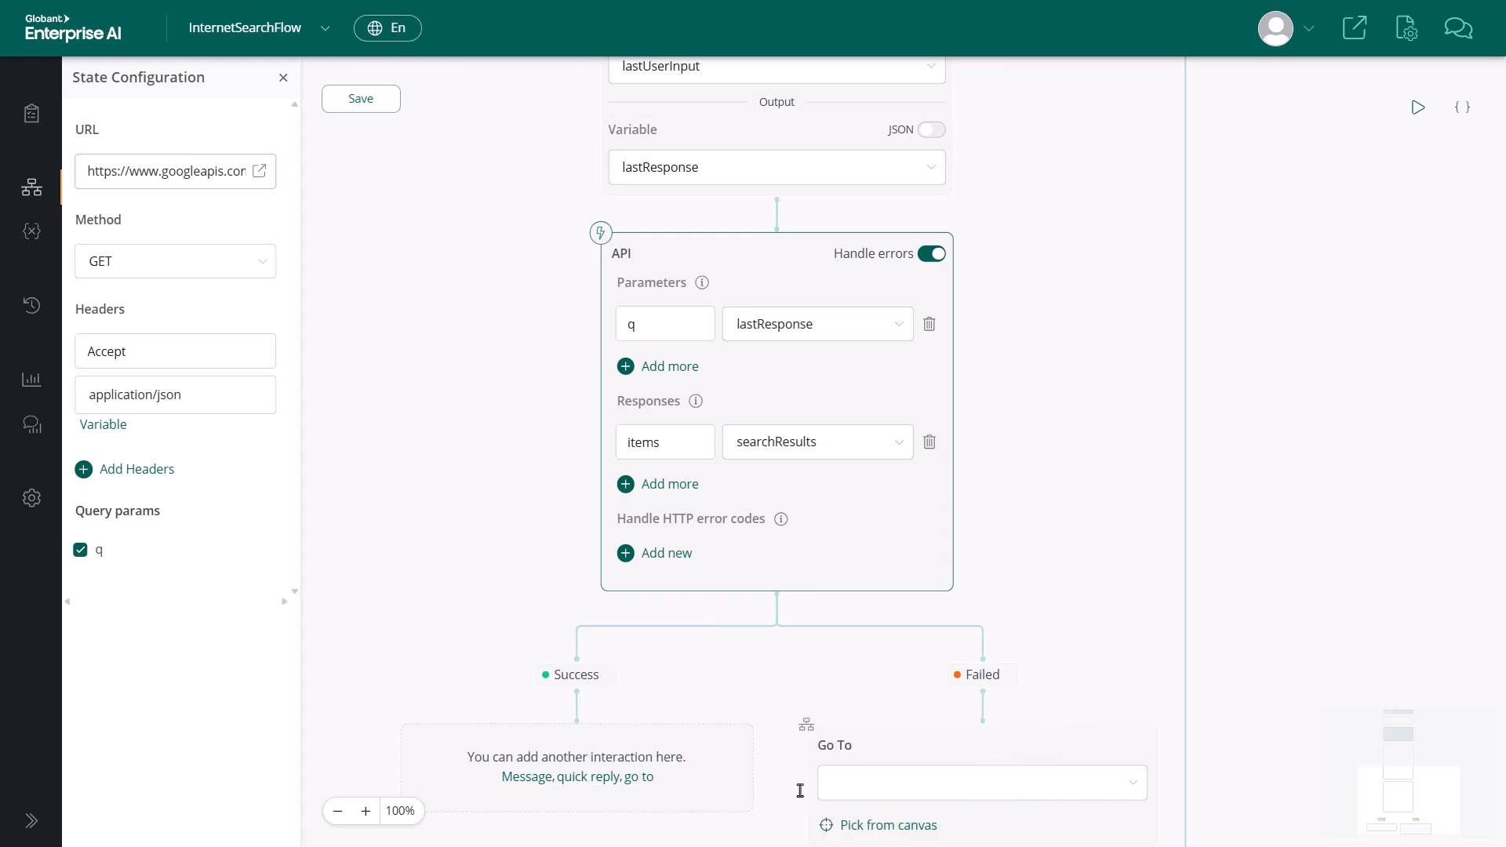
{"action": "left_click", "coordinate": [1260, 480]}
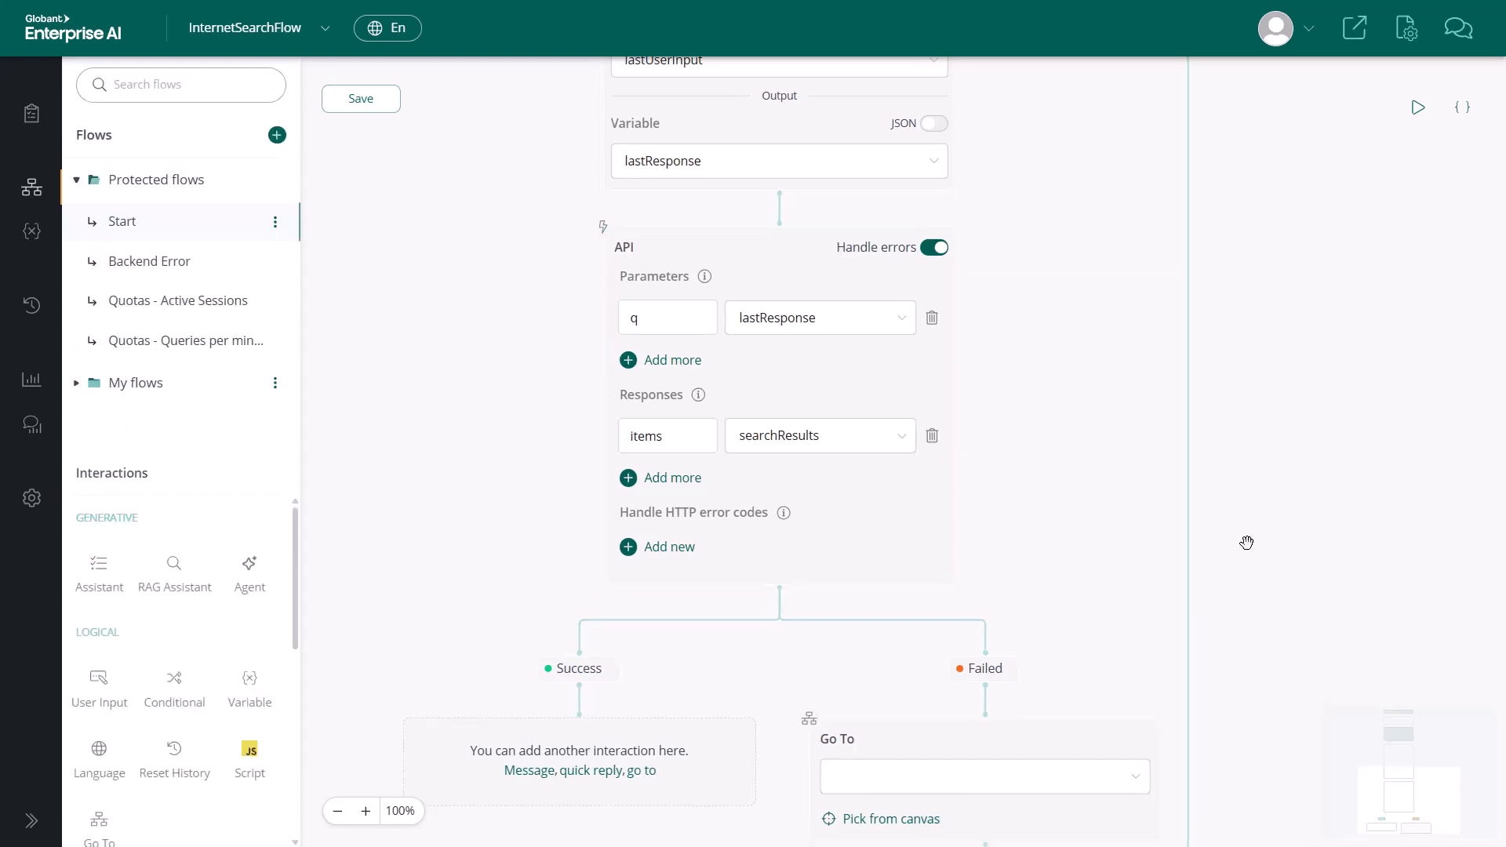
- Add an Assistant node under the API's Success branch, using the ResponseFromSearch assistant with searchResults as its input variable
{"action": "left_click_drag", "start_coordinate": [1246, 542], "coordinate": [1252, 224]}
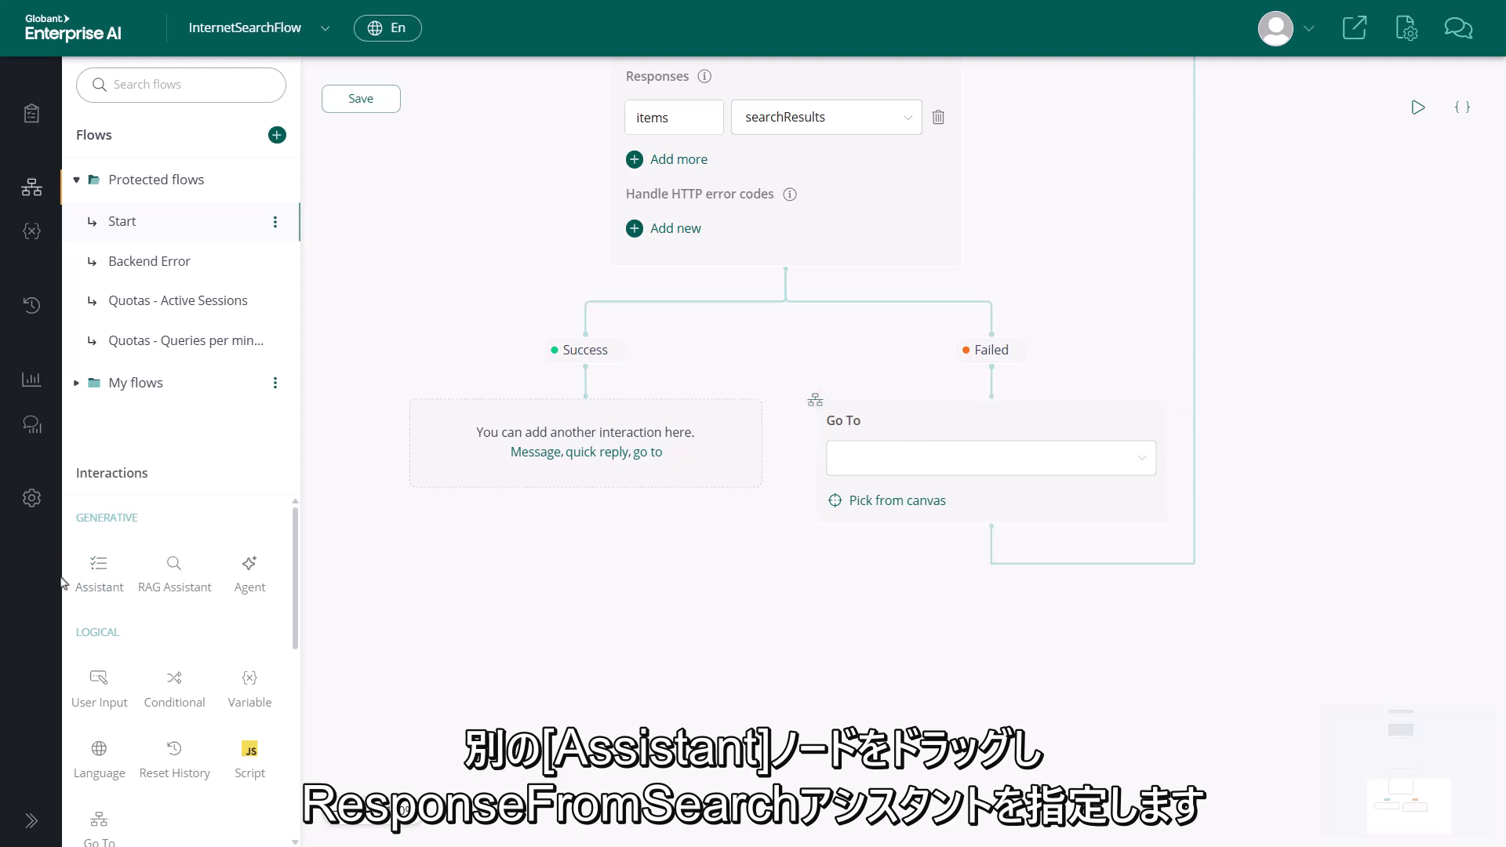
{"action": "left_click_drag", "start_coordinate": [99, 569], "coordinate": [578, 448]}
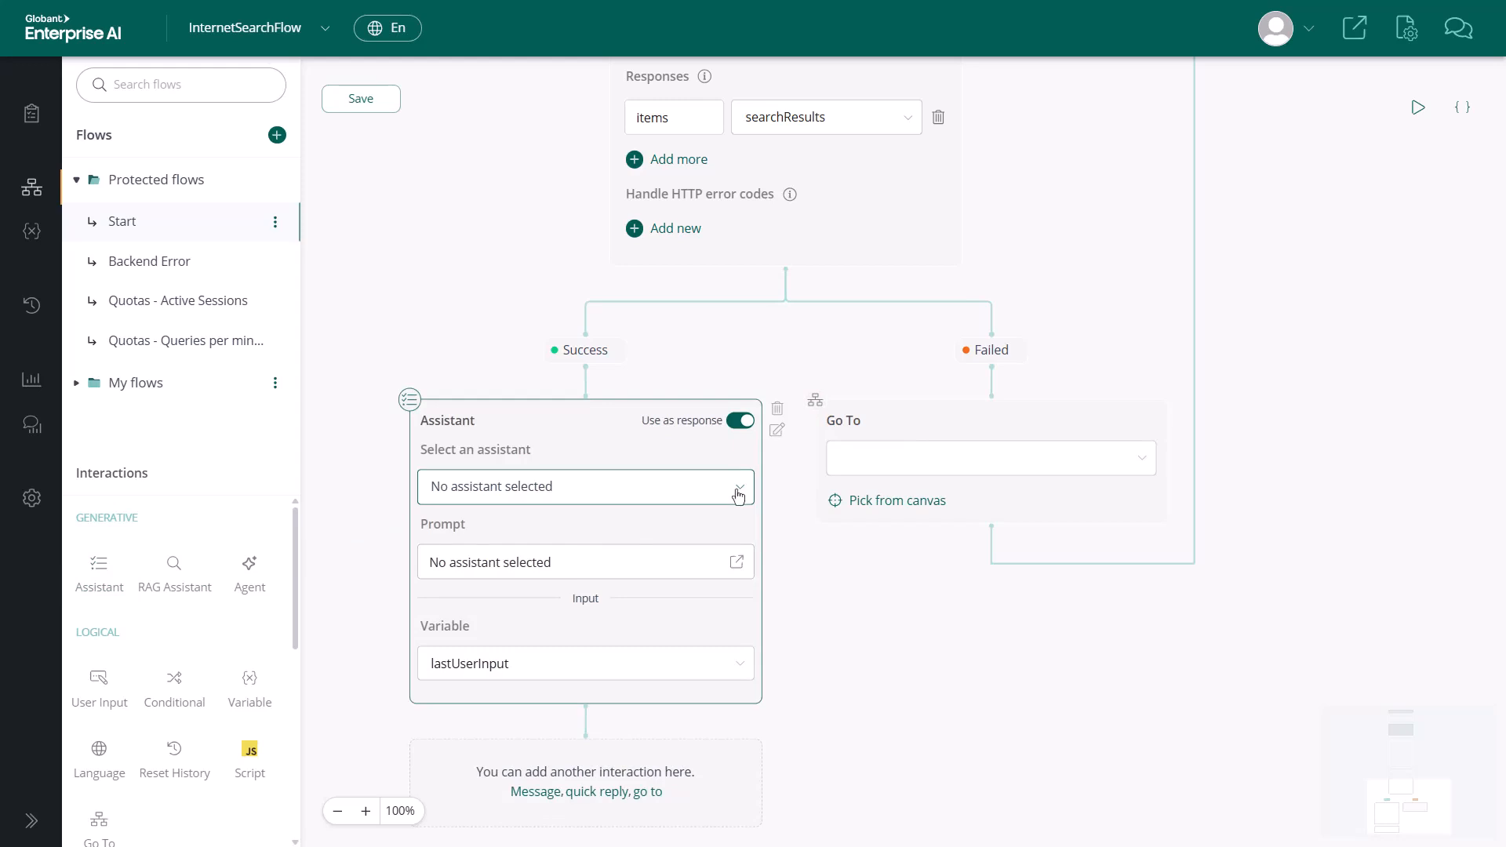
{"action": "left_click", "coordinate": [738, 492]}
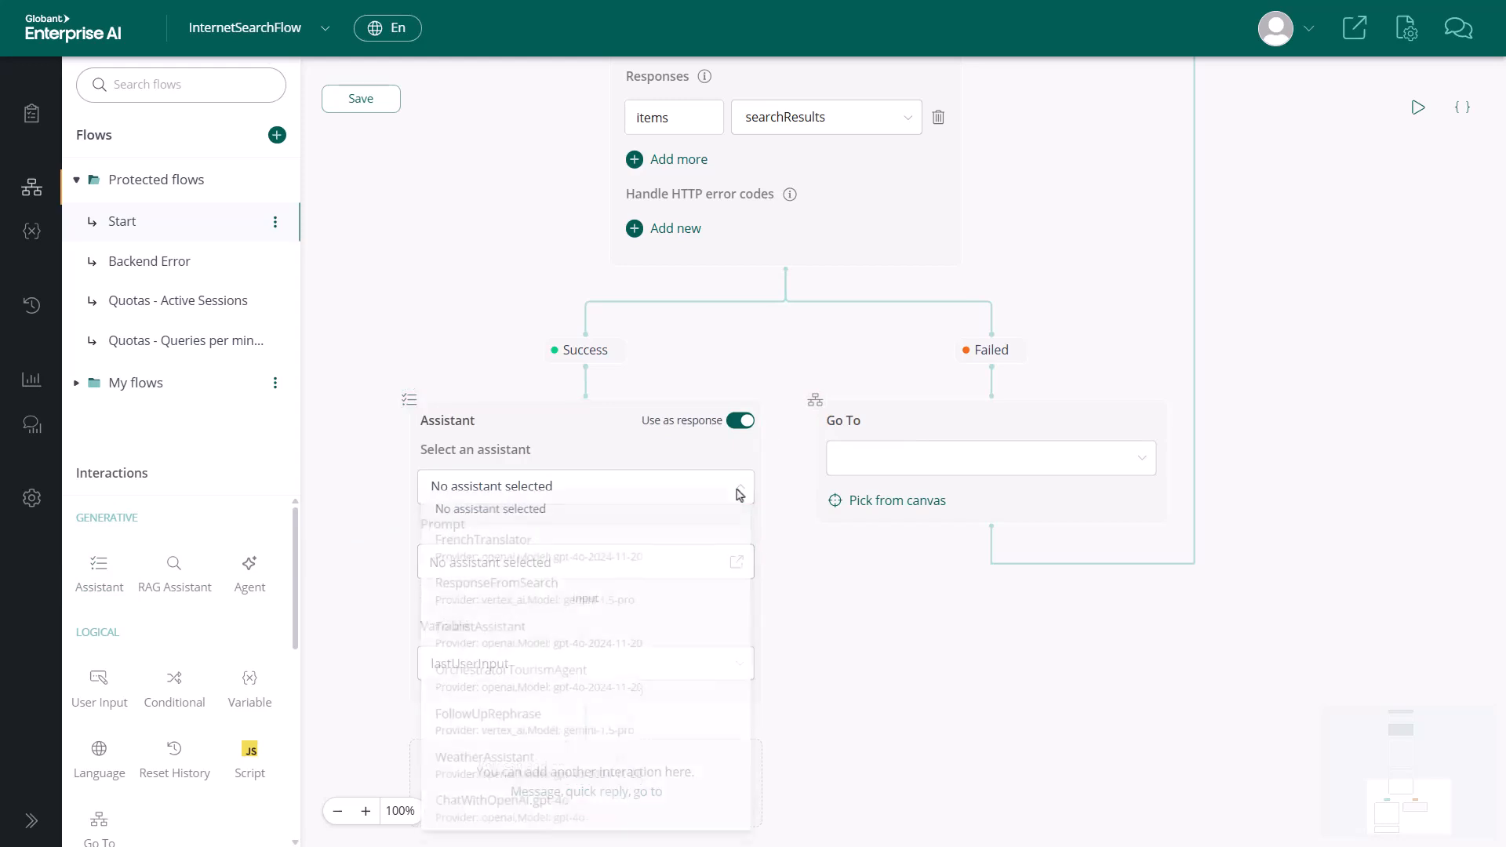
{"action": "left_click", "coordinate": [559, 591]}
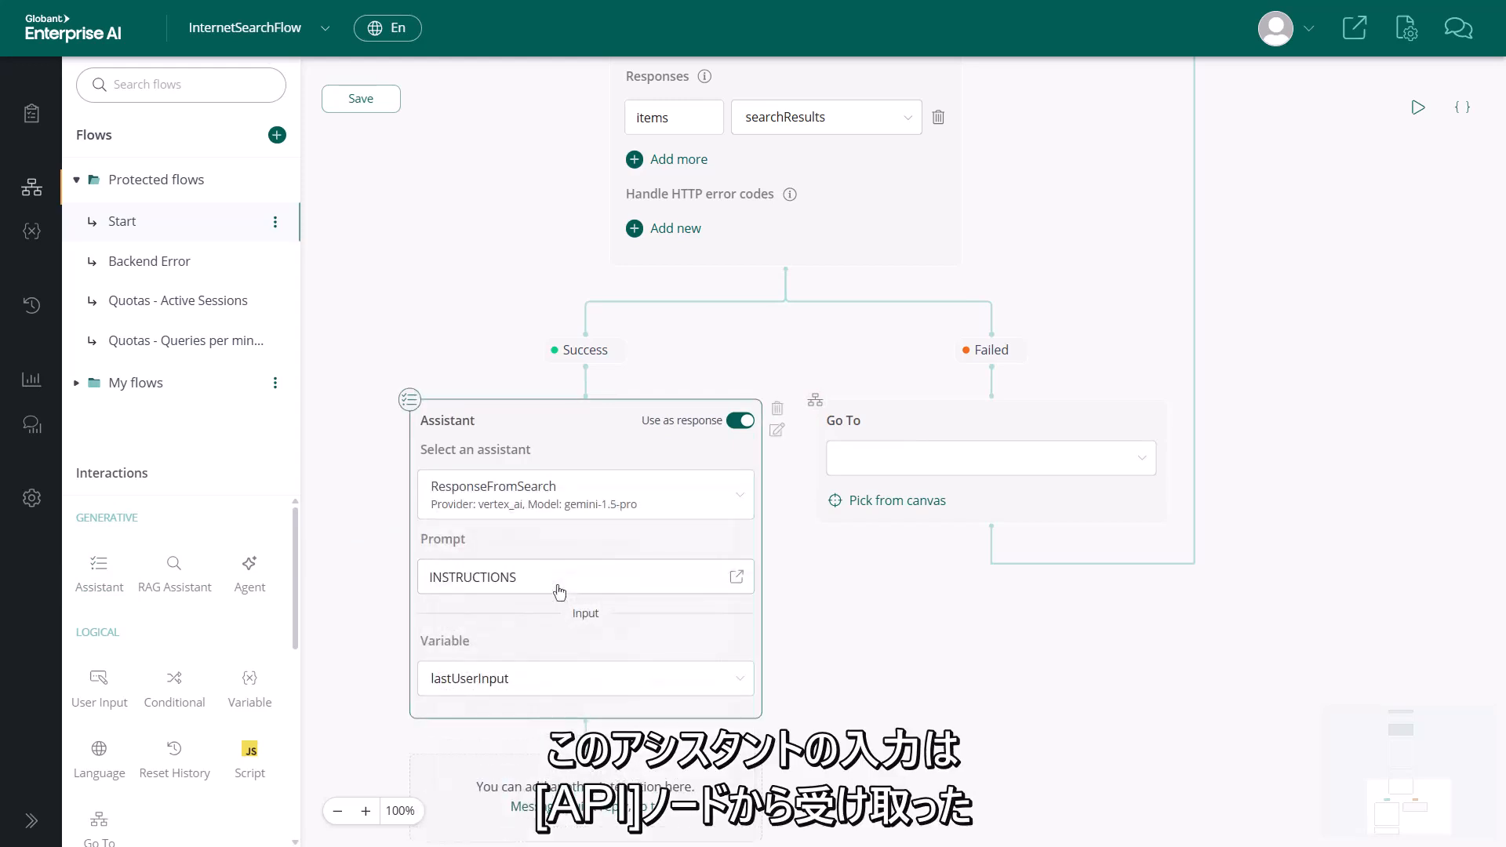
{"action": "left_click", "coordinate": [716, 679]}
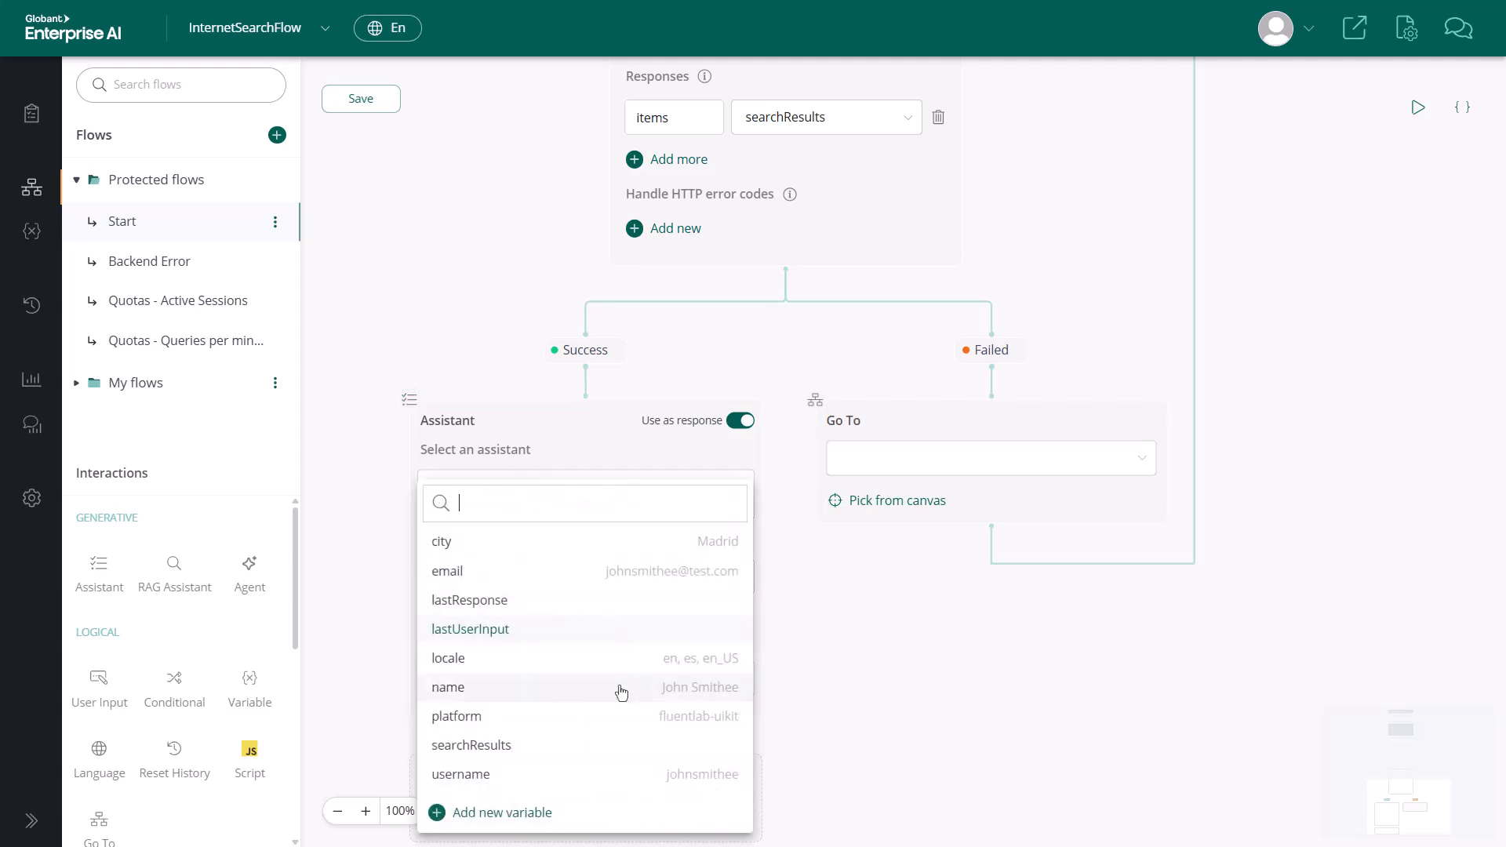
{"action": "left_click", "coordinate": [513, 746]}
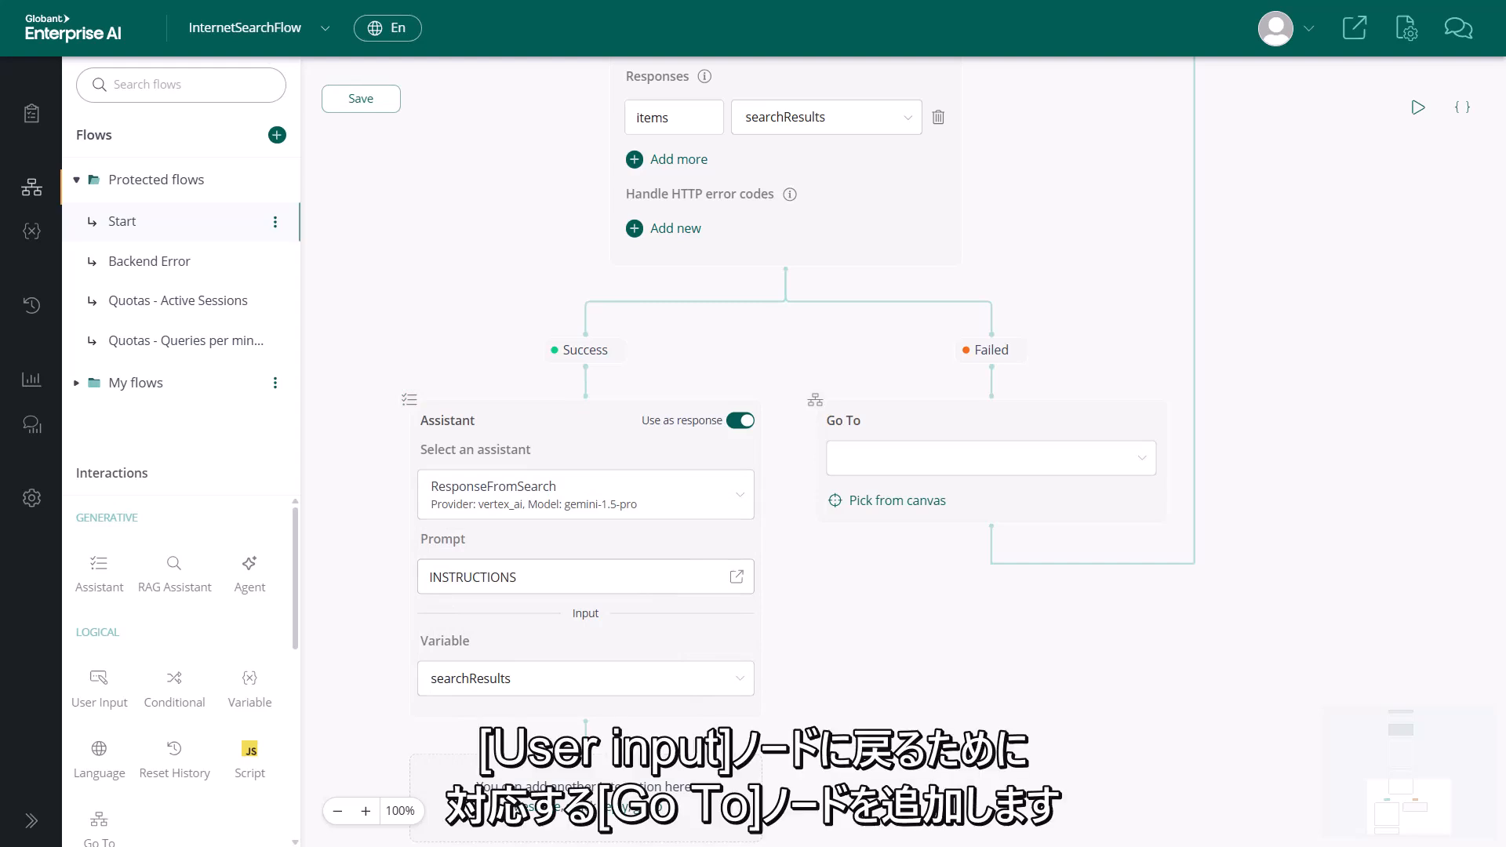
- Add a Go To node after the ResponseFromSearch Assistant, link it back to the User input node, and save the flow
{"action": "scroll", "coordinate": [185, 632], "scroll_direction": "down", "scroll_amount": 1}
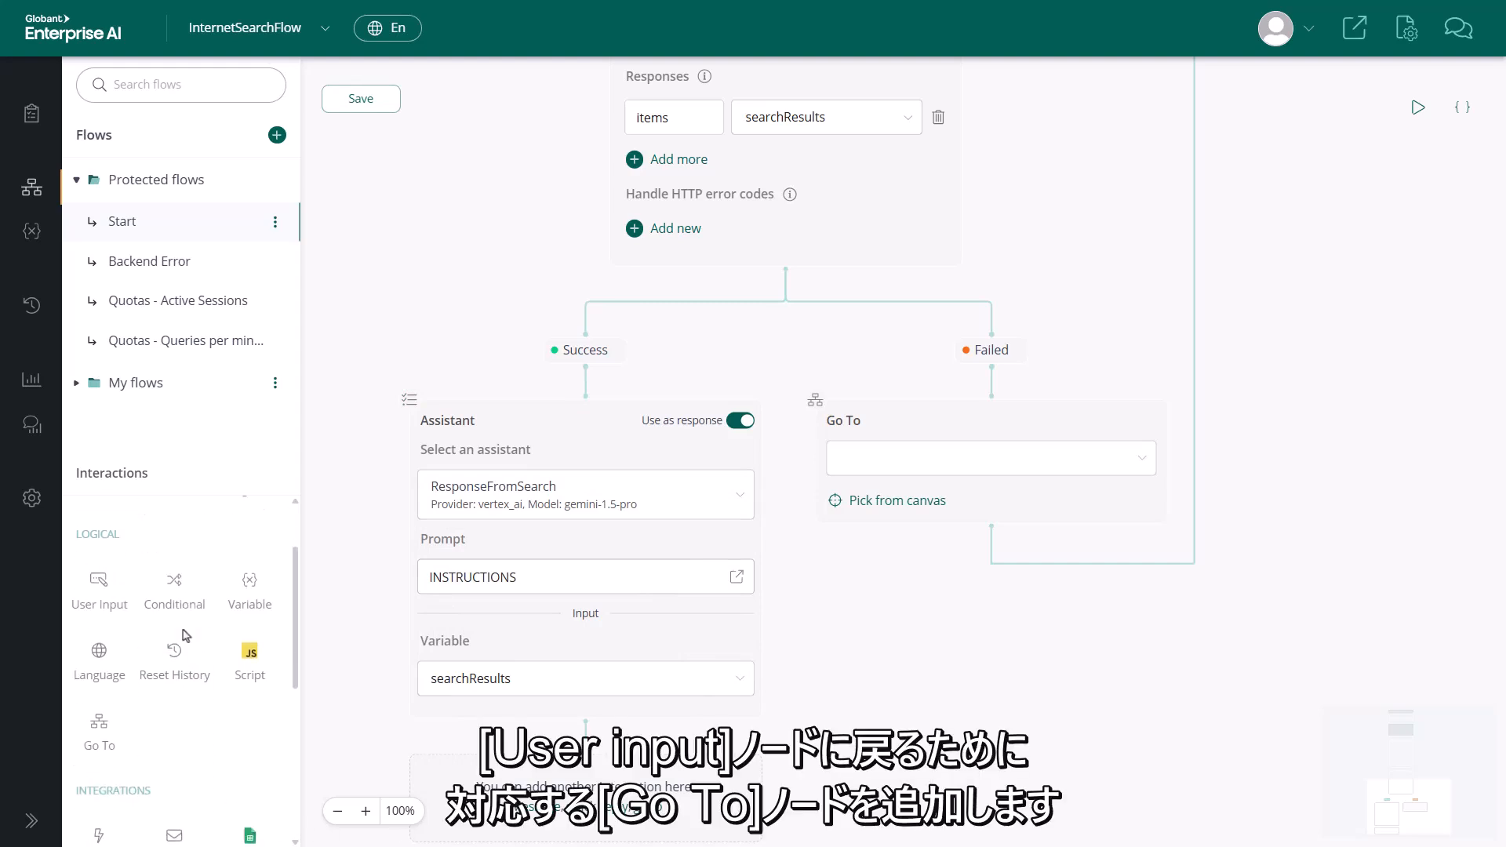
{"action": "left_click_drag", "start_coordinate": [96, 737], "coordinate": [572, 817]}
{"action": "left_click_drag", "start_coordinate": [1291, 494], "coordinate": [1303, 275]}
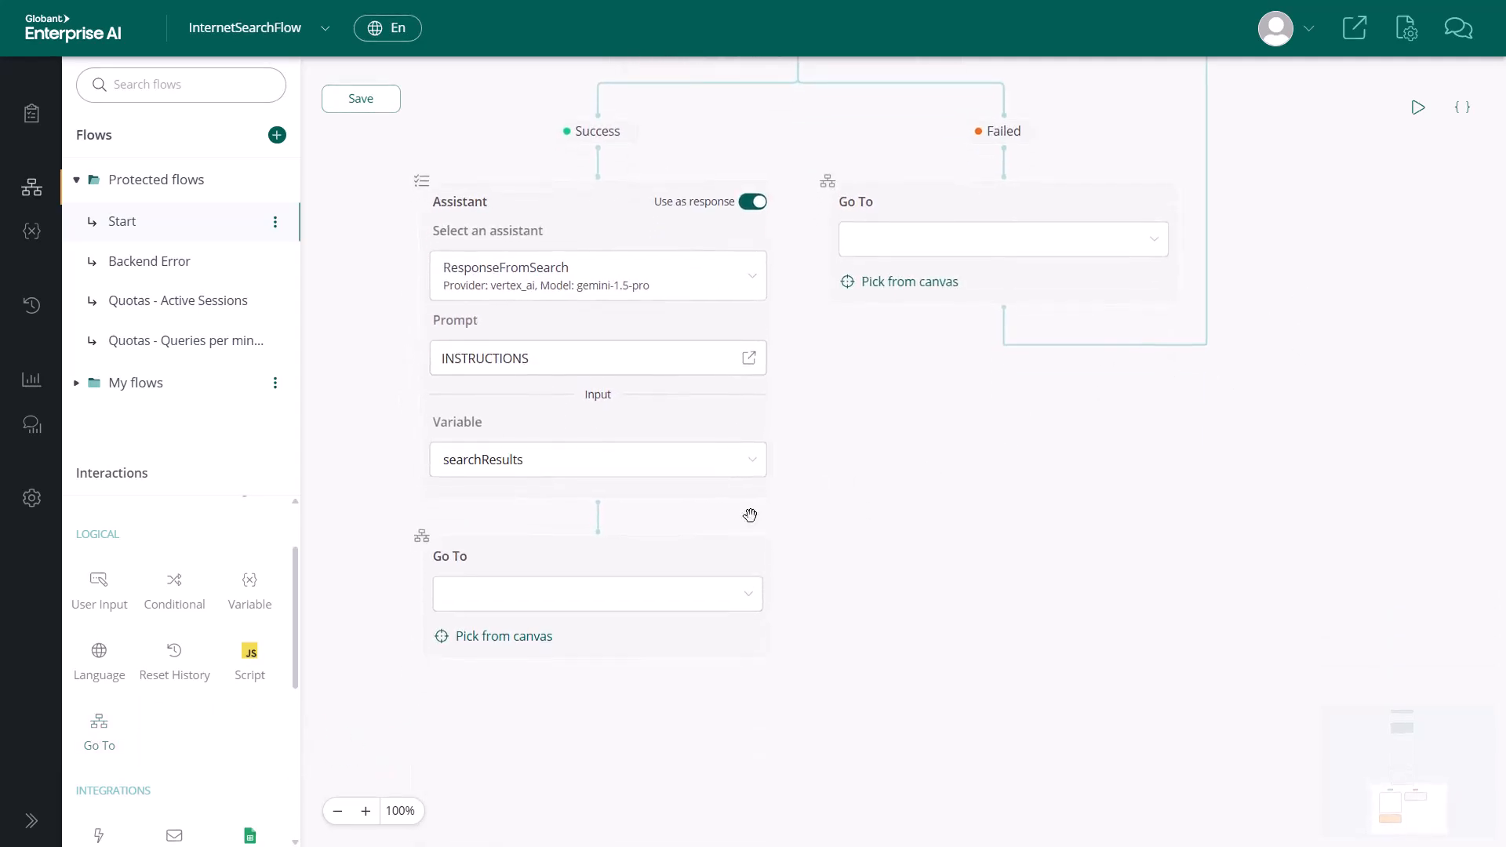
{"action": "left_click", "coordinate": [515, 644]}
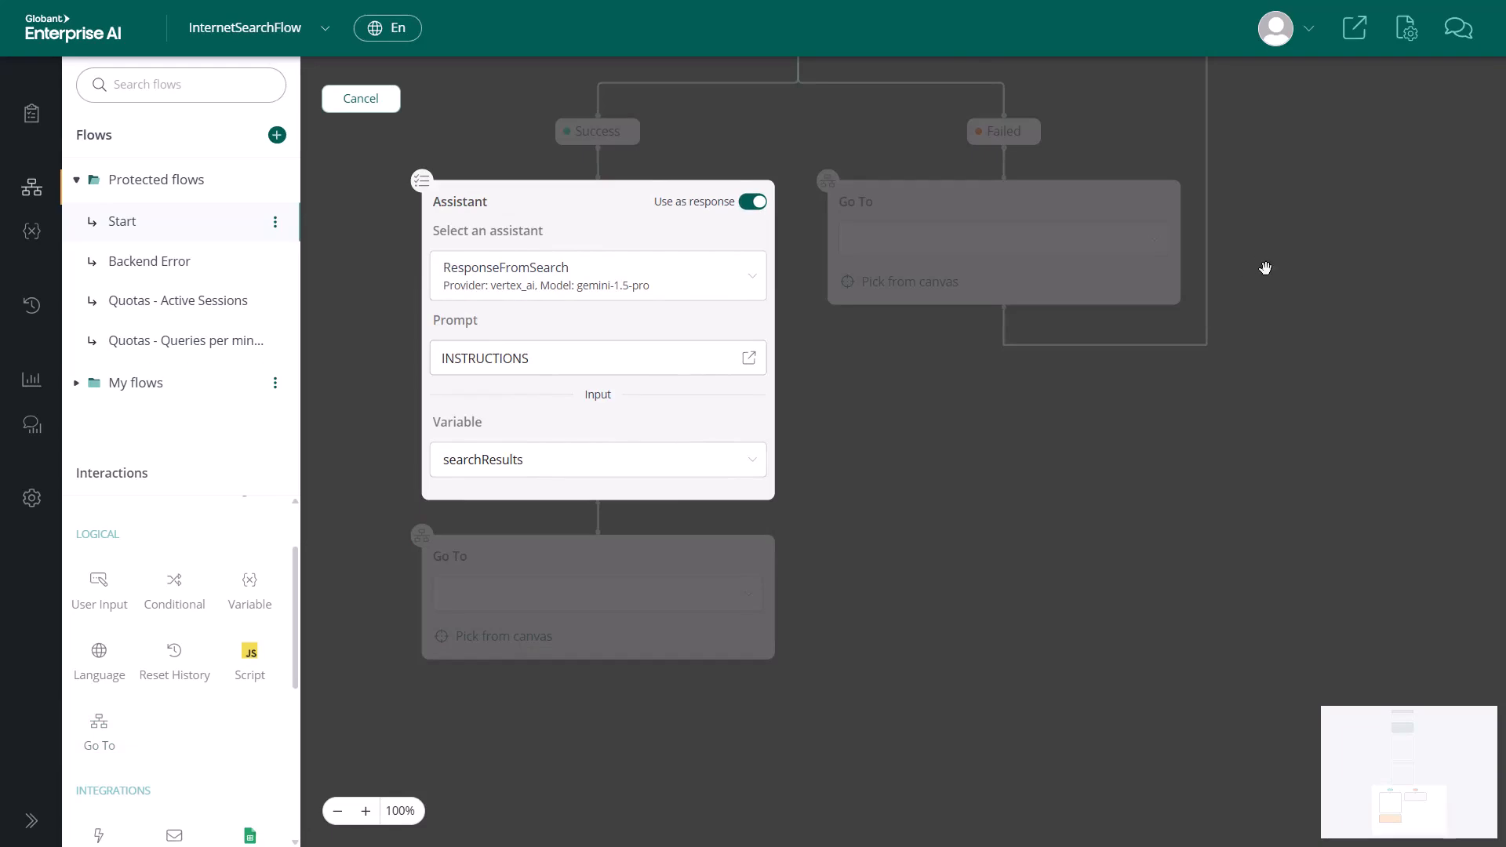
{"action": "scroll", "coordinate": [1264, 268], "scroll_direction": "up", "scroll_amount": 5}
{"action": "scroll", "coordinate": [1325, 344], "scroll_direction": "up", "scroll_amount": 7}
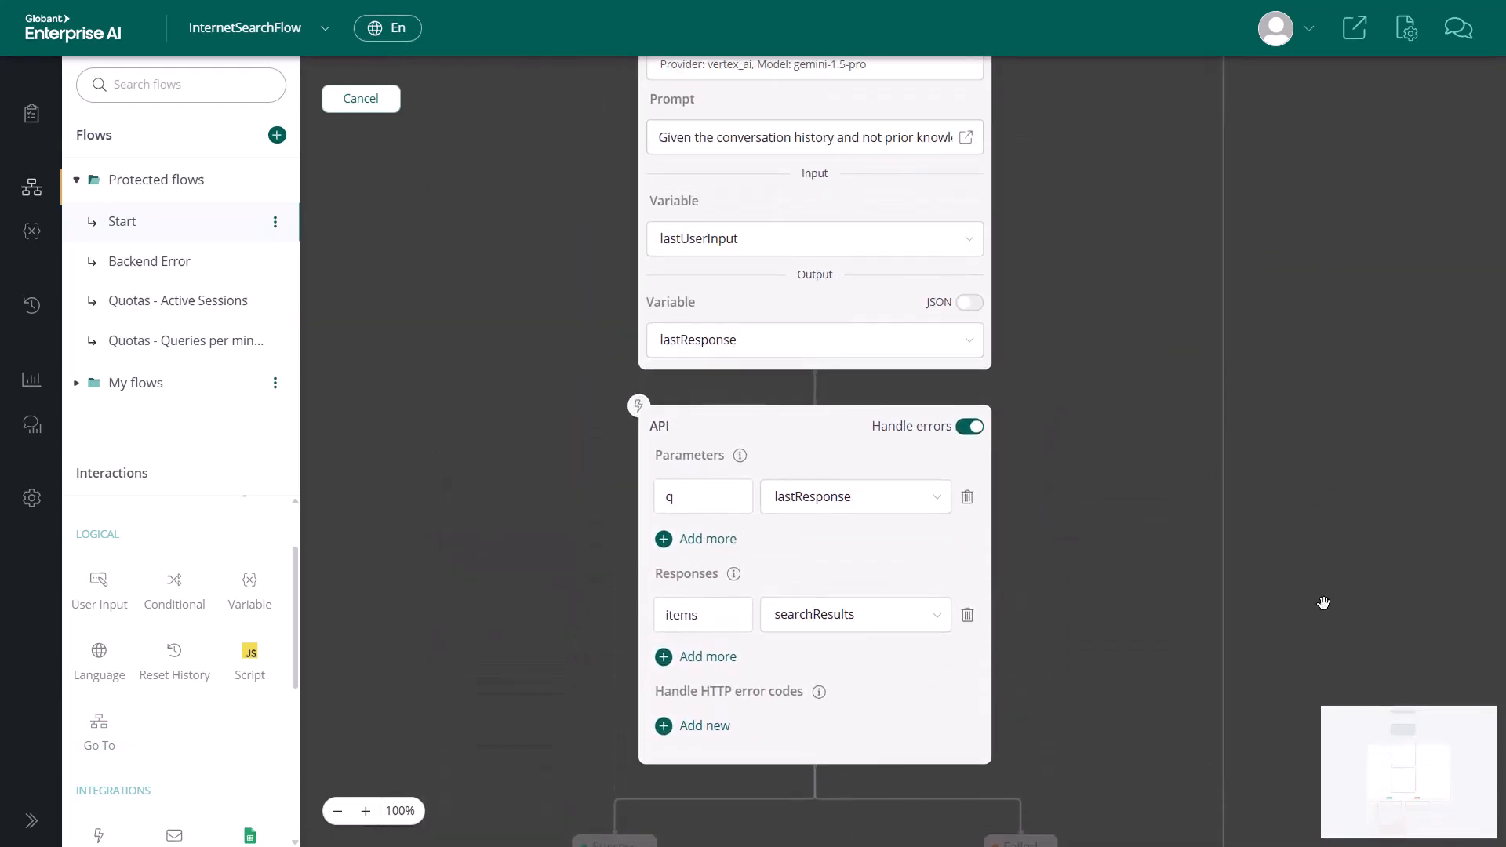
{"action": "scroll", "coordinate": [1358, 417], "scroll_direction": "up", "scroll_amount": 2}
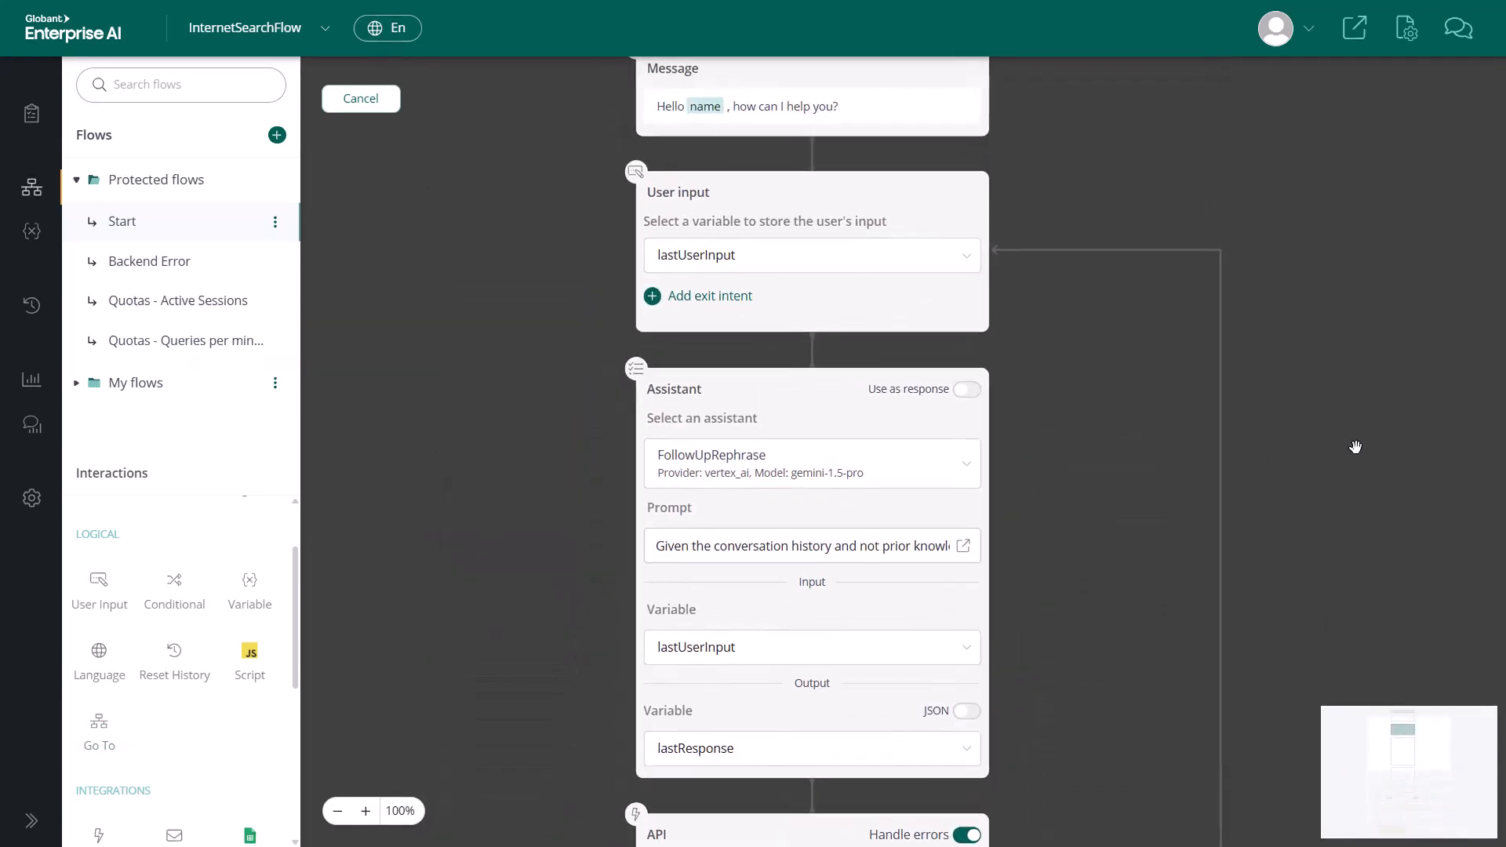
{"action": "left_click", "coordinate": [639, 176]}
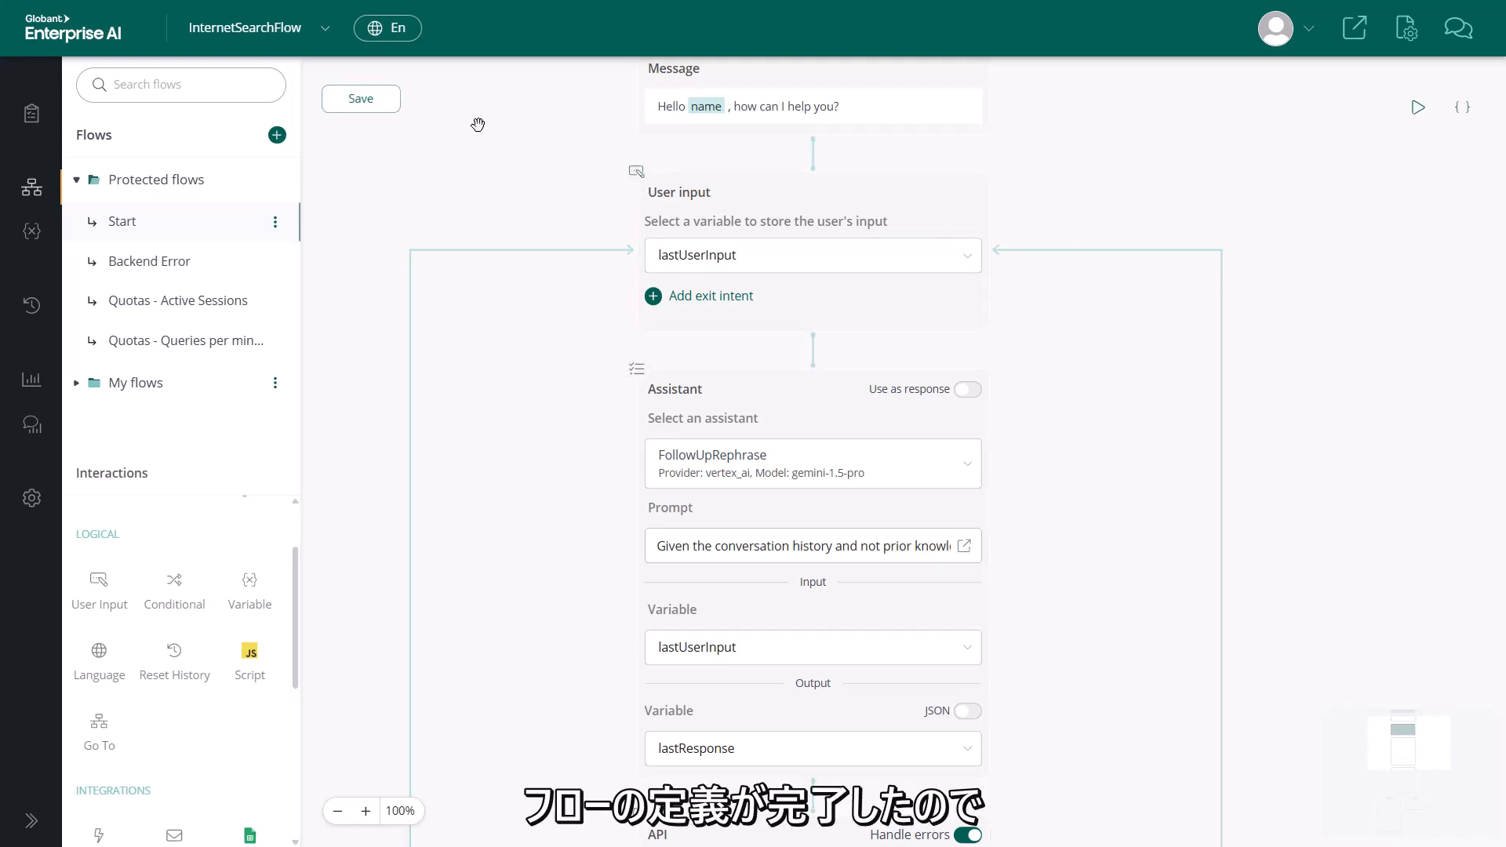
{"action": "left_click", "coordinate": [362, 100]}
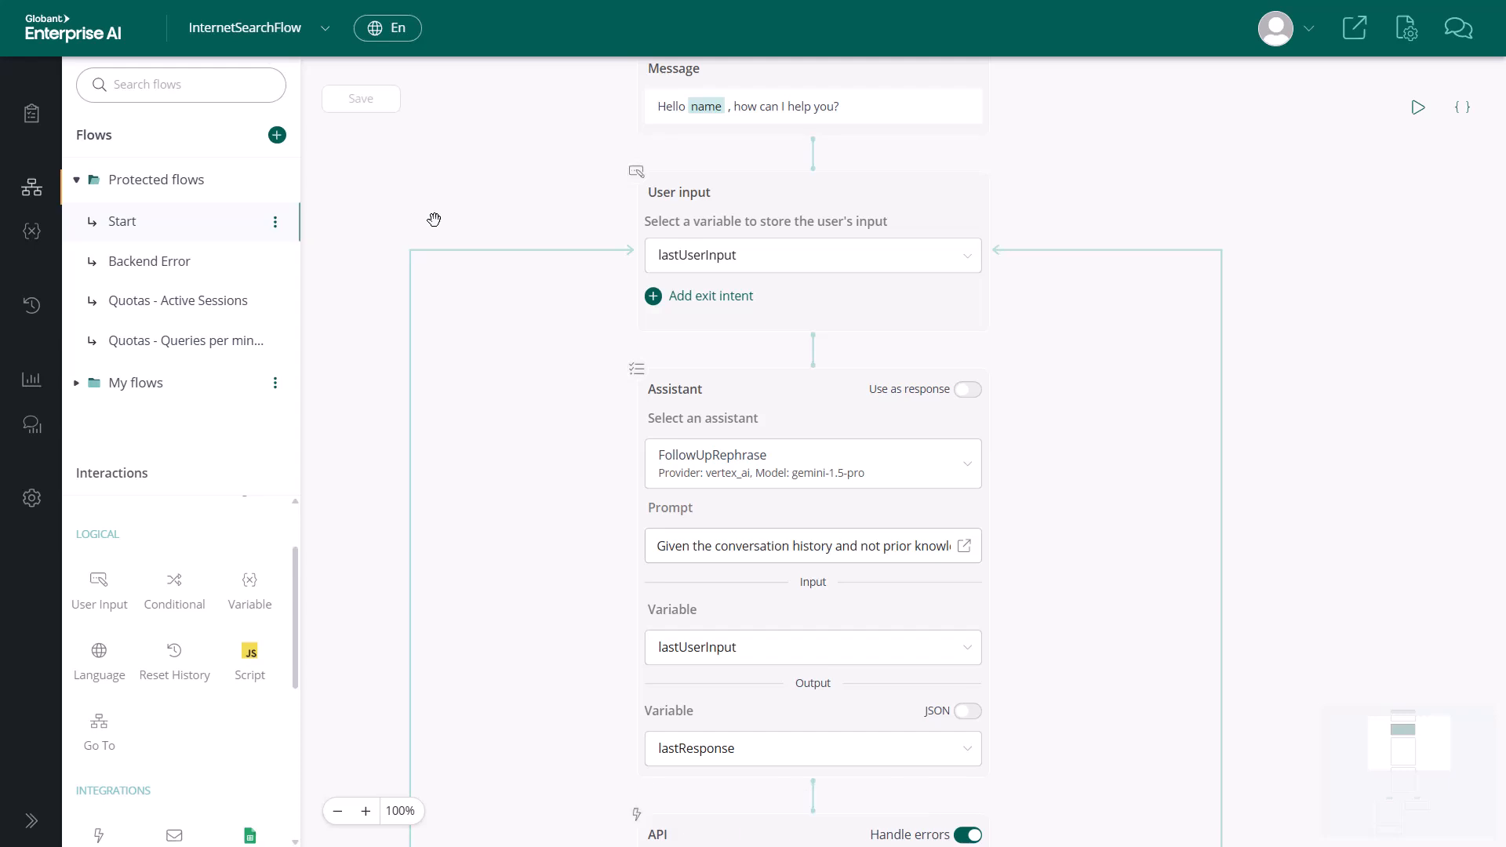
- Open InternetSearchFlow's demo page and enter the question "What is Gloant" in its chat
{"action": "left_click", "coordinate": [1356, 30]}
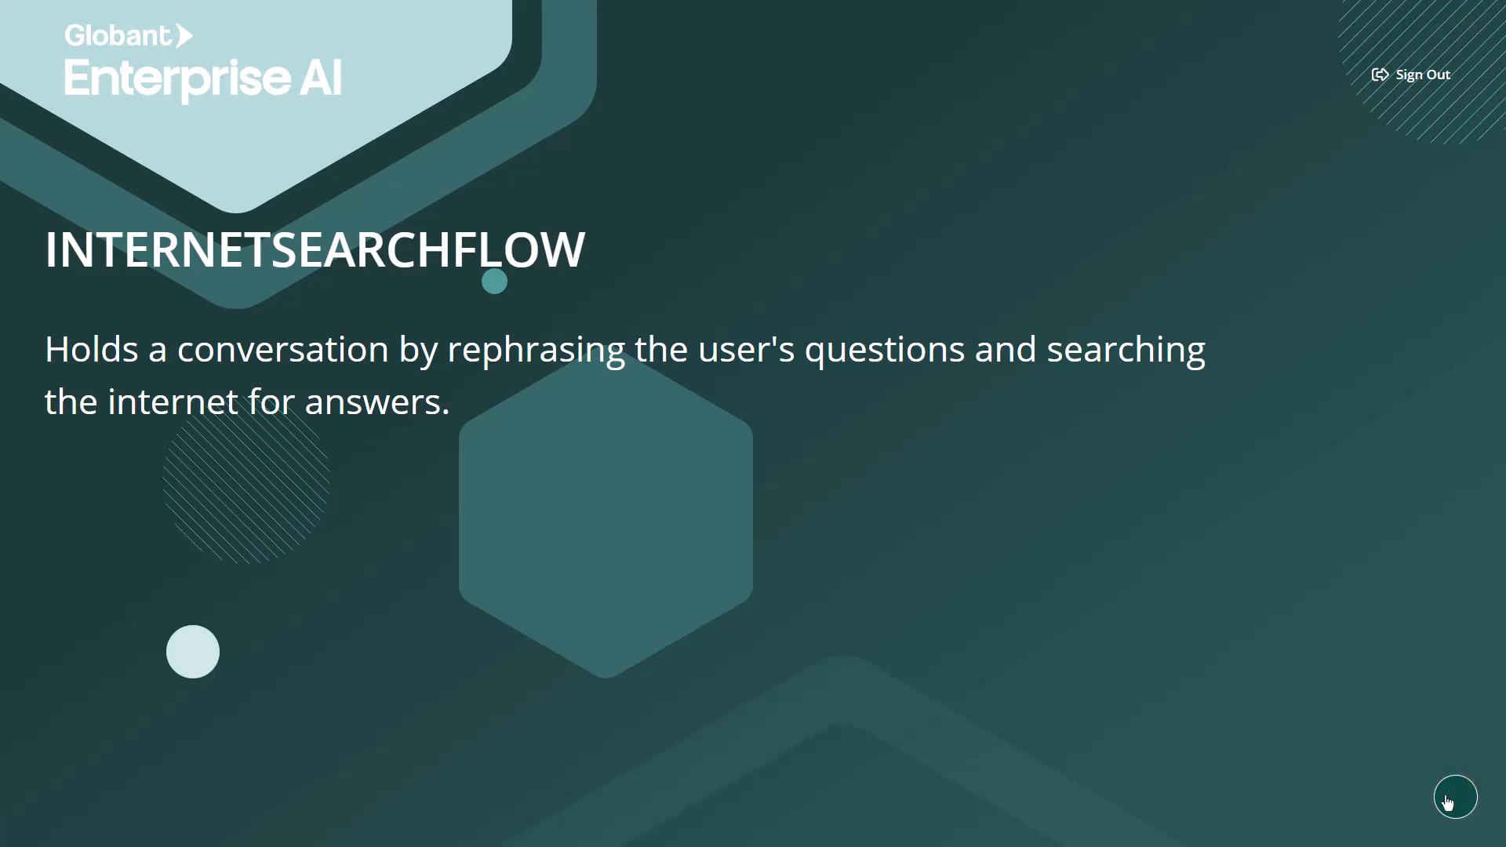
{"action": "left_click", "coordinate": [1450, 798]}
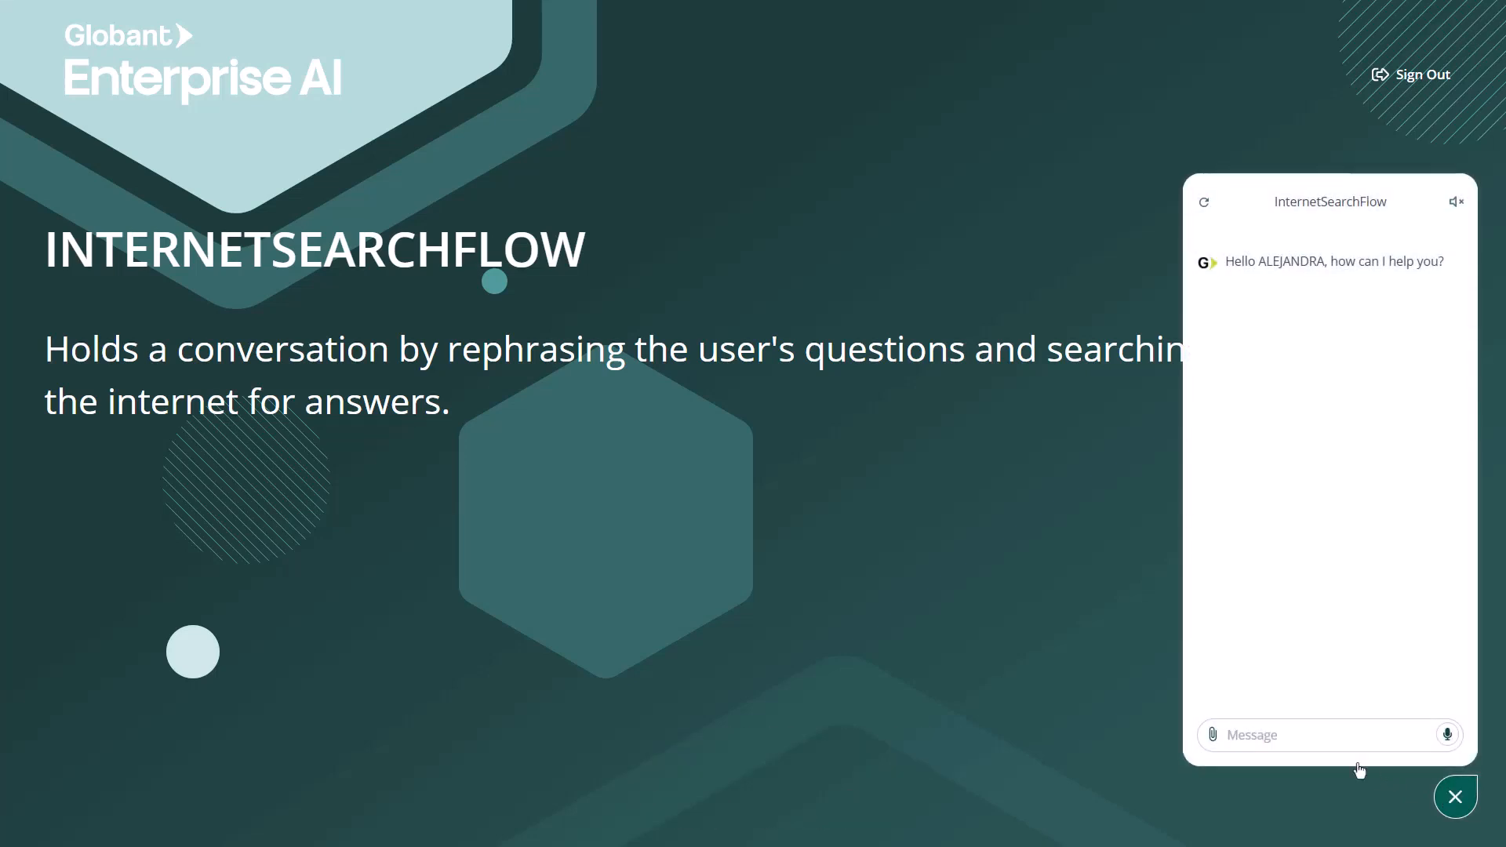
{"action": "left_click", "coordinate": [1270, 731]}
{"action": "type", "text": "What is Gloant"}
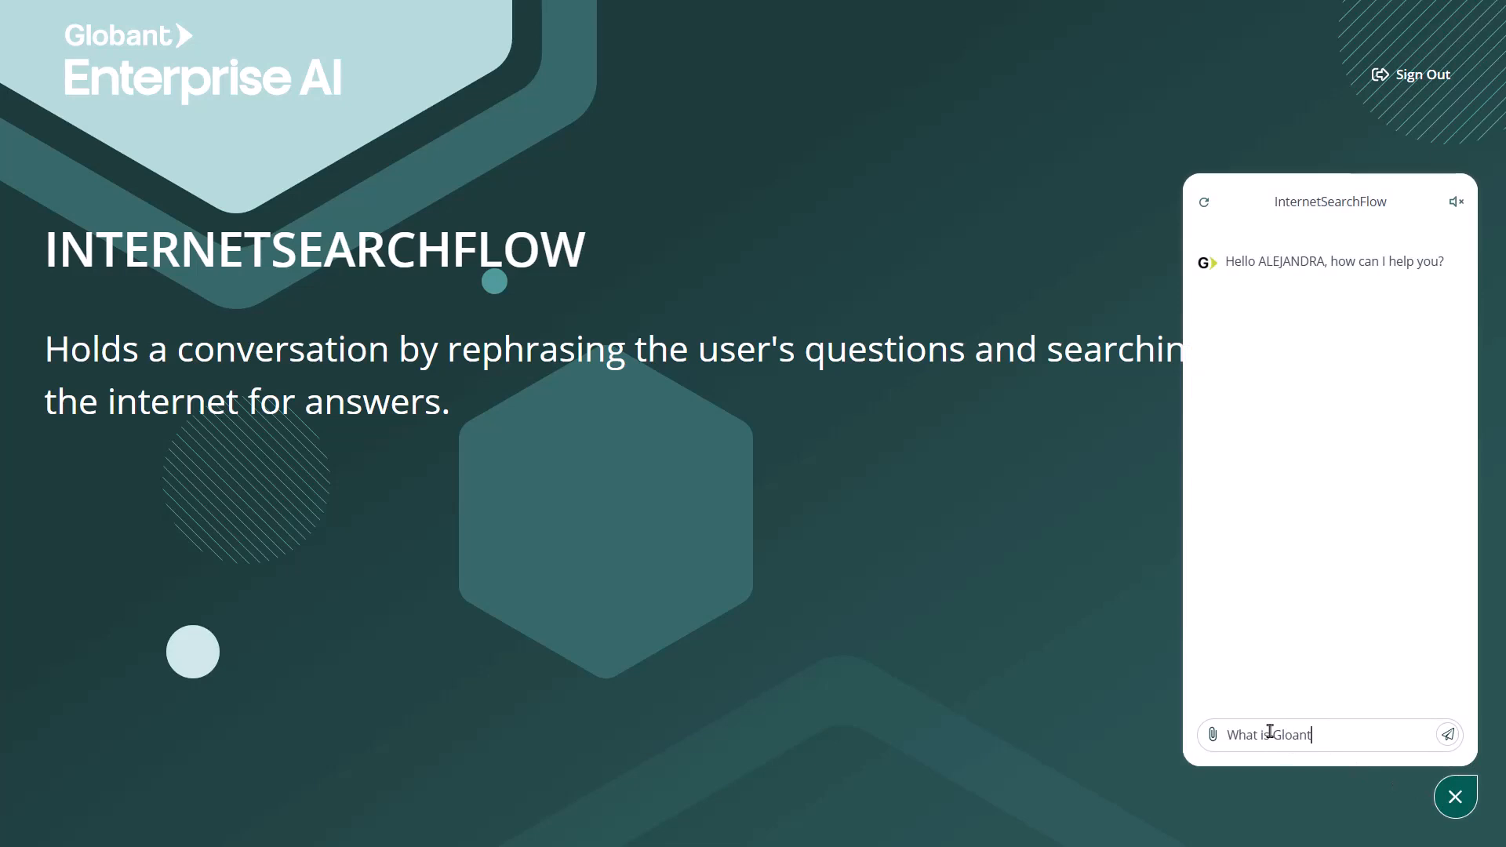